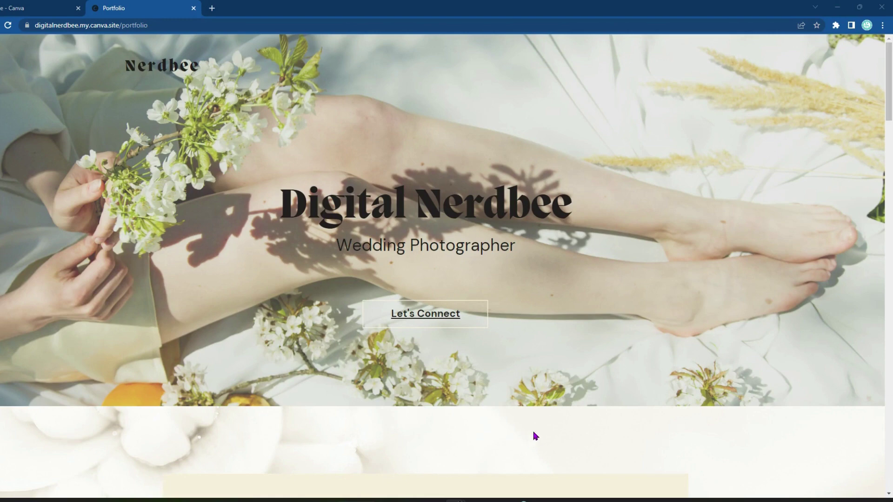
- Review the published wedding photographer portfolio site from its header through the portfolio photos and video to the Contact Me section
scroll(565, 344, down, 5)
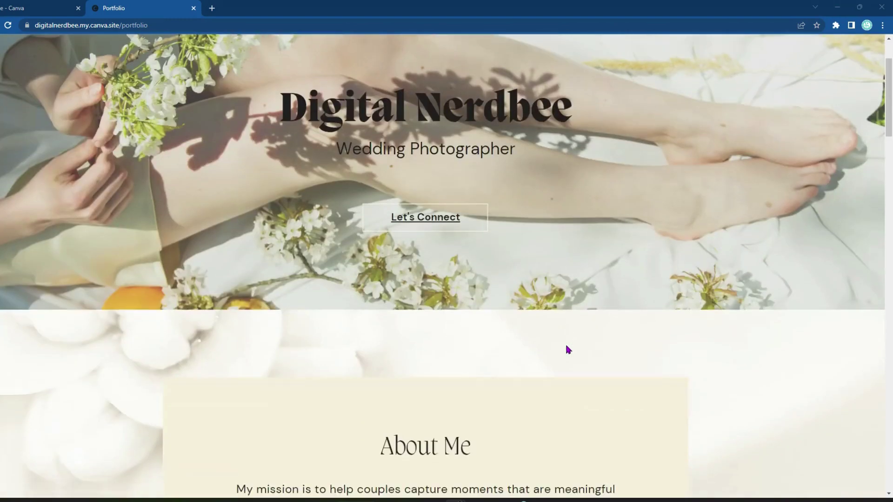
scroll(567, 348, down, 8)
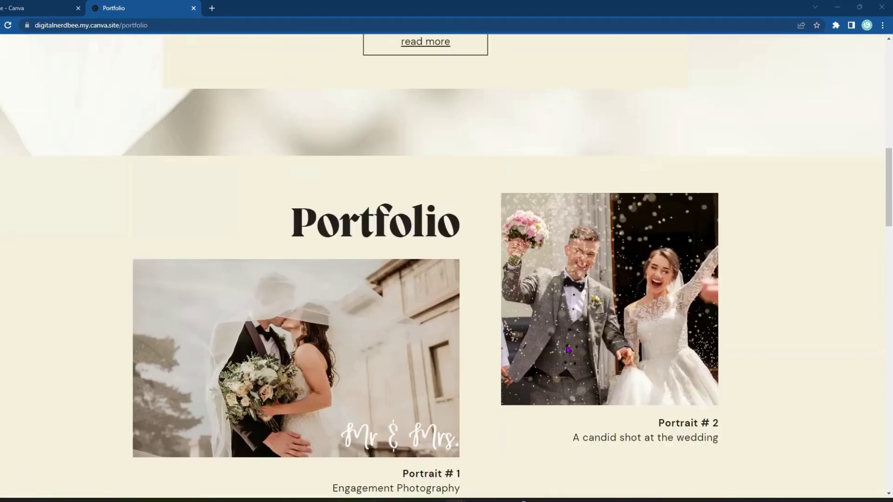
scroll(460, 269, down, 3)
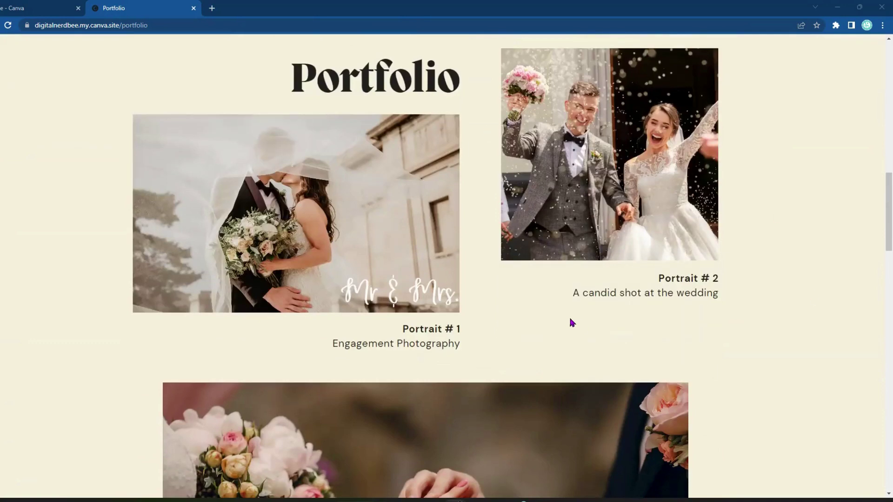
scroll(357, 294, down, 10)
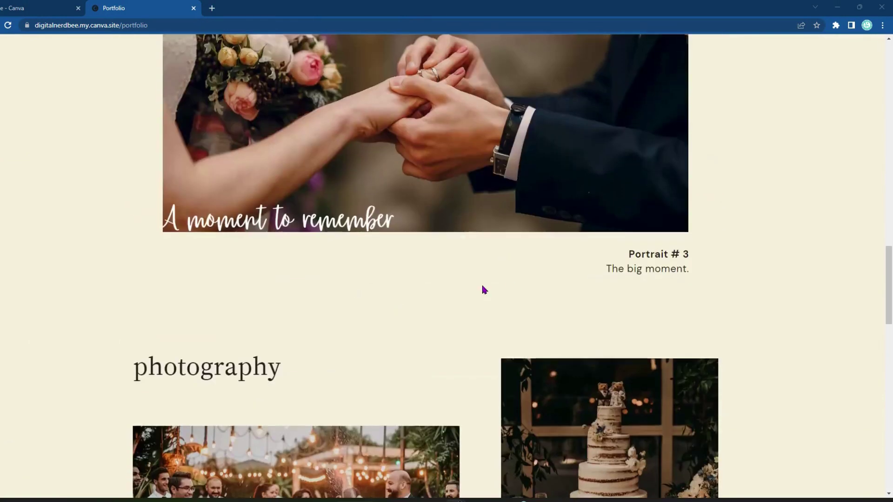
double_click(564, 245)
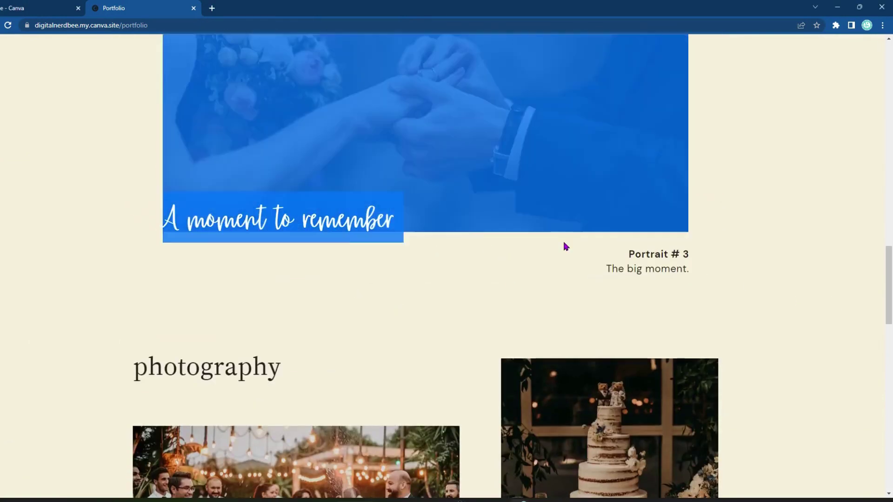
click(215, 172)
scroll(215, 172, down, 15)
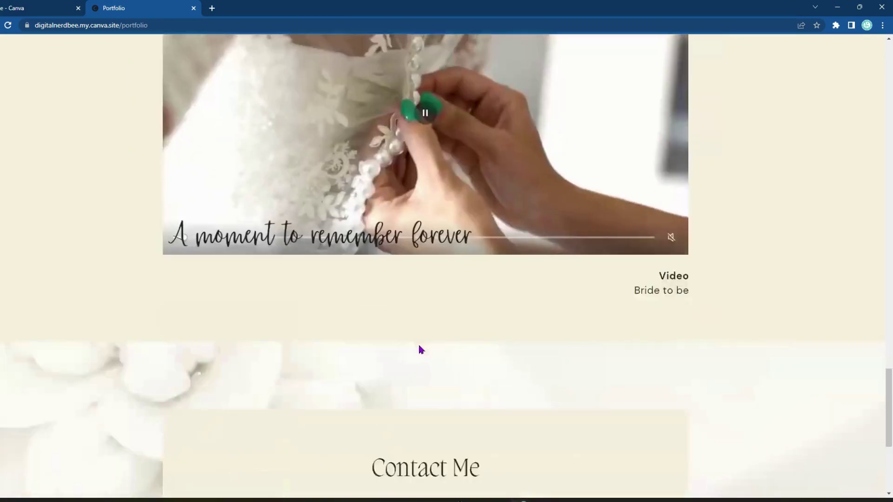
scroll(421, 350, down, 3)
scroll(445, 353, up, 2)
scroll(544, 359, down, 1)
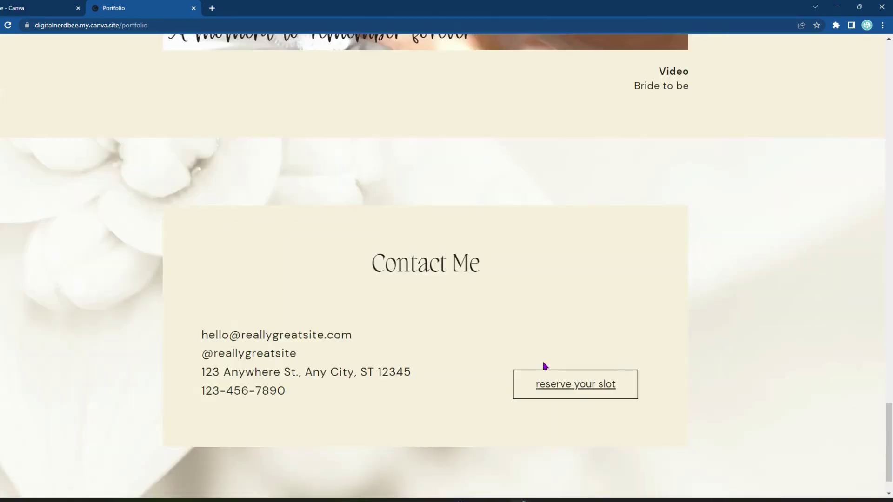
- Test the "reserve your slot" link in the Contact Me section, close the page it opens and return to the portfolio photos
click(567, 388)
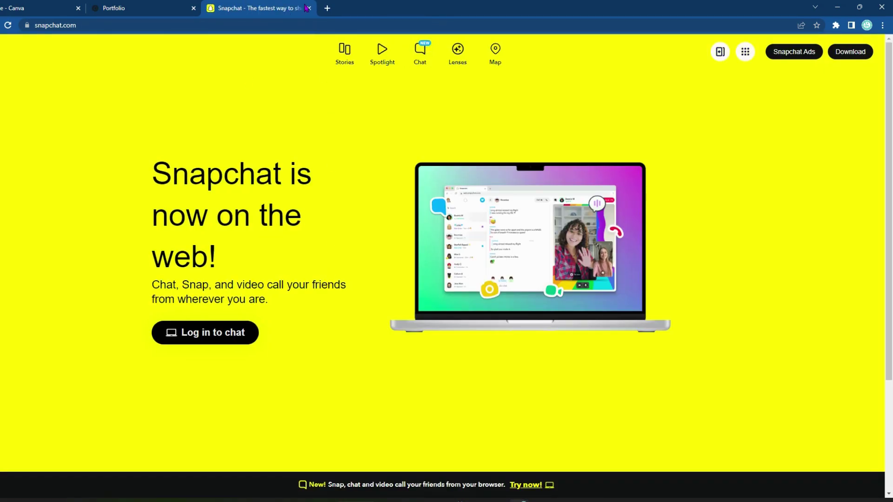
click(309, 9)
scroll(378, 358, up, 15)
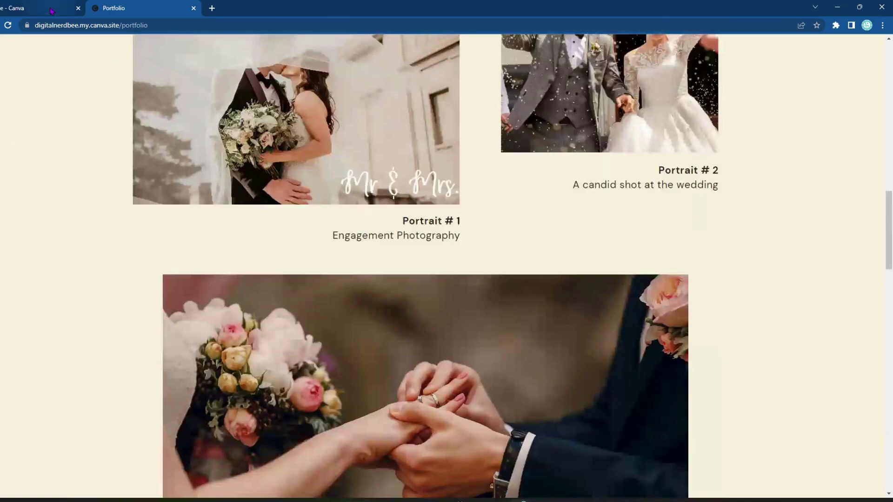
- Switch to the Canva home page and create a new blank Website design
click(51, 10)
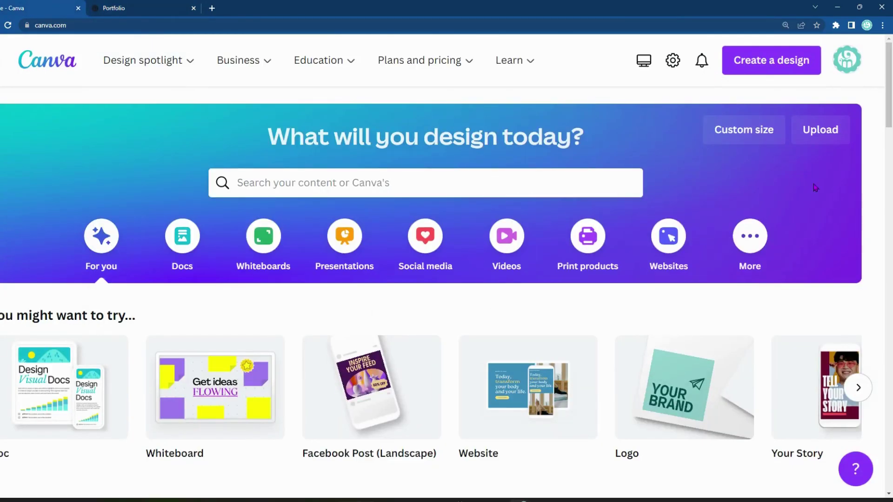
click(769, 66)
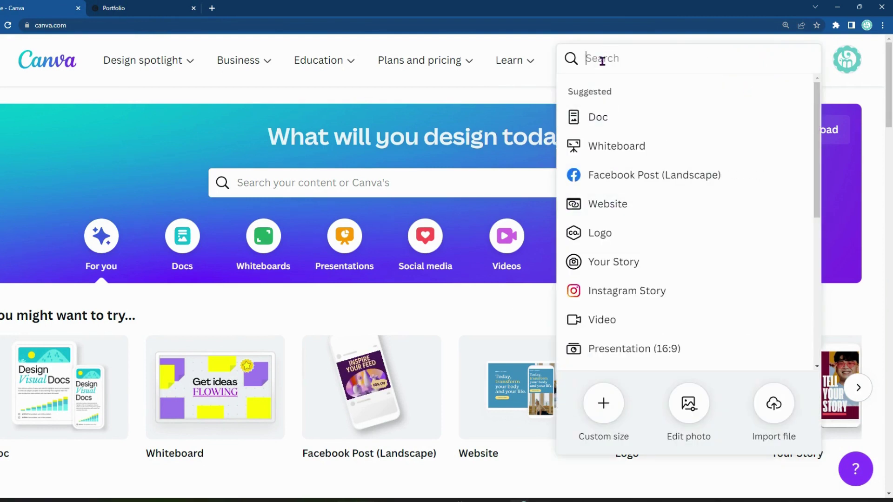
click(616, 210)
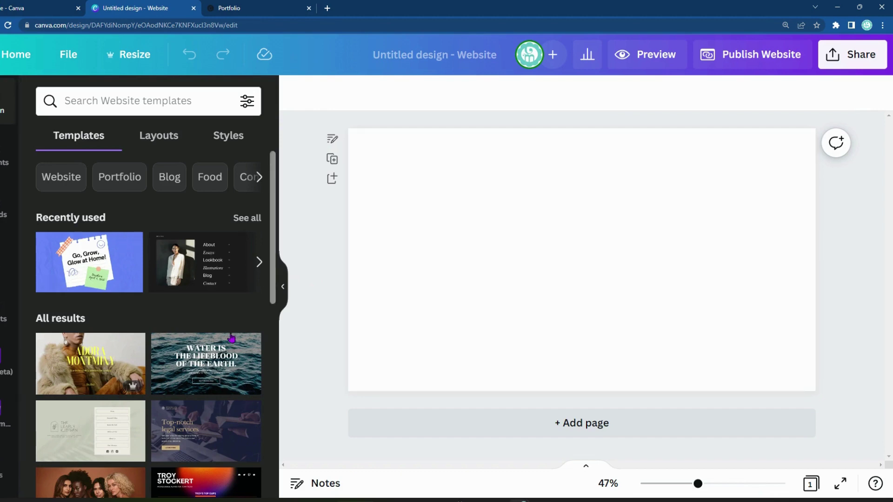
- Examine the available website templates and the recent template searches for a suitable starting design
scroll(231, 338, down, 5)
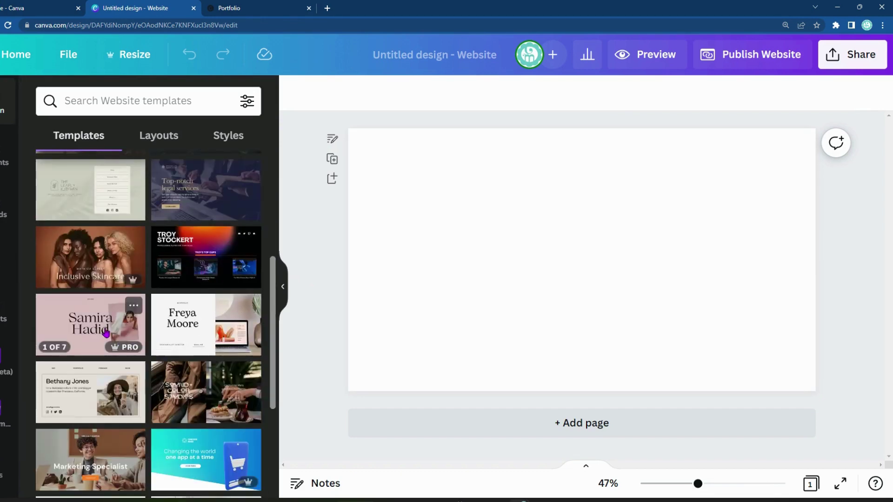
scroll(93, 298, down, 3)
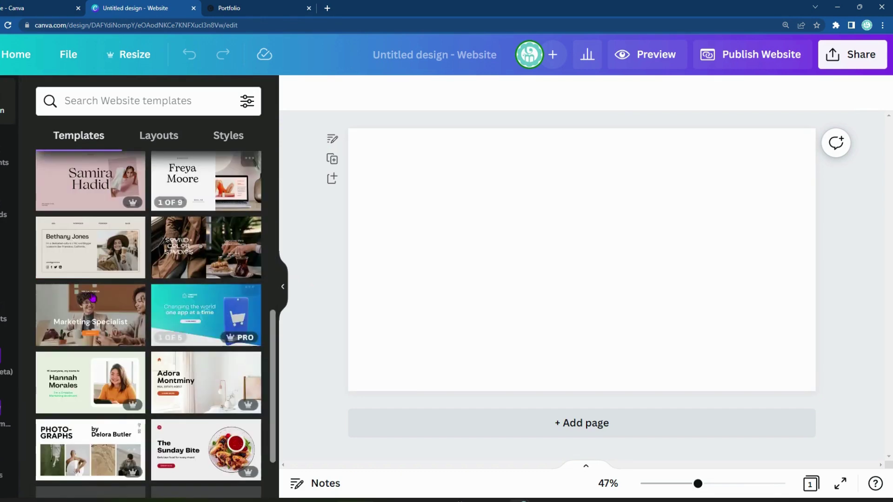
scroll(126, 389, down, 5)
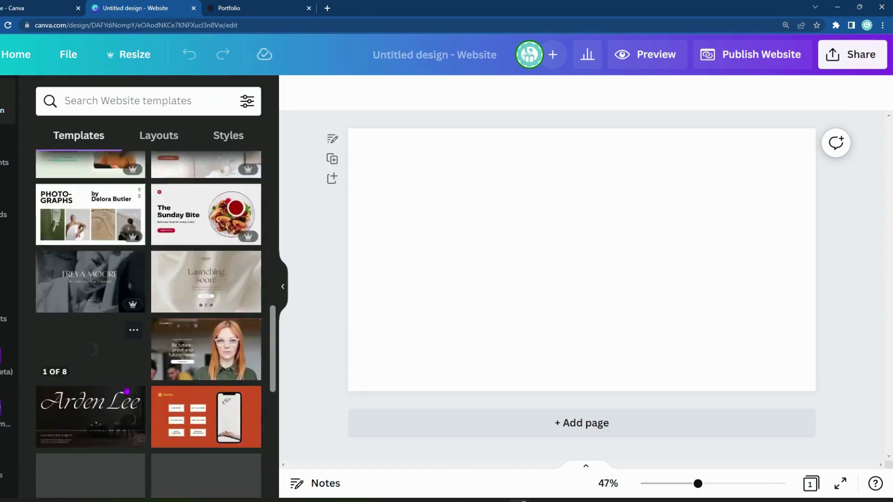
scroll(127, 390, down, 2)
scroll(143, 343, down, 3)
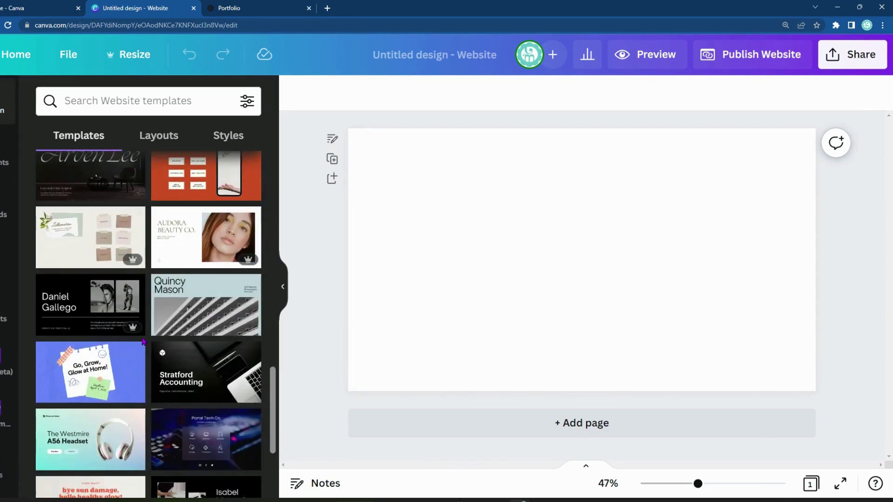
scroll(143, 342, down, 2)
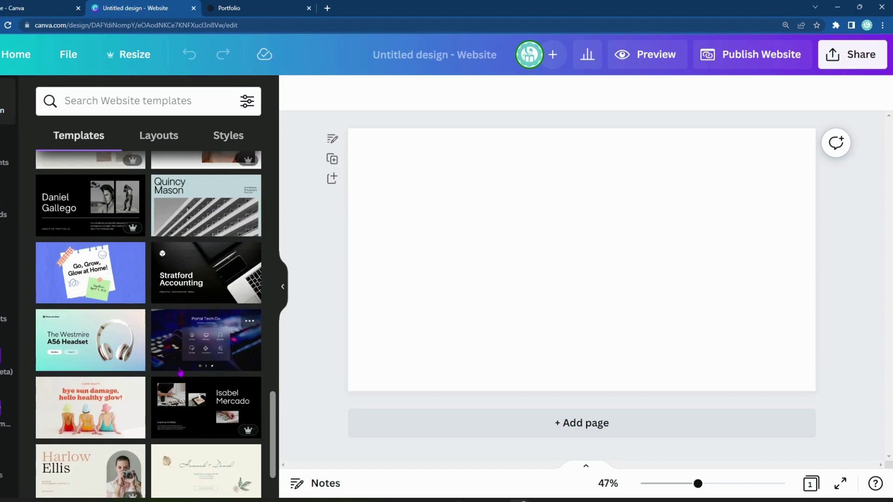
scroll(169, 371, down, 2)
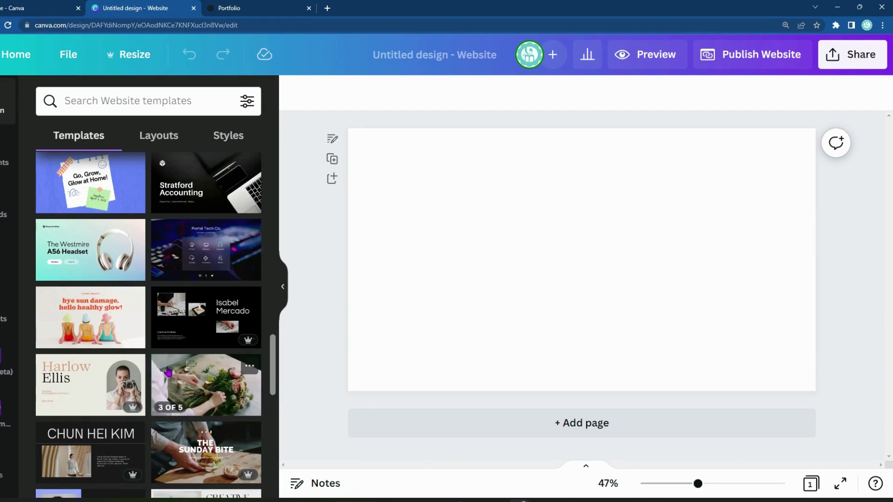
click(130, 101)
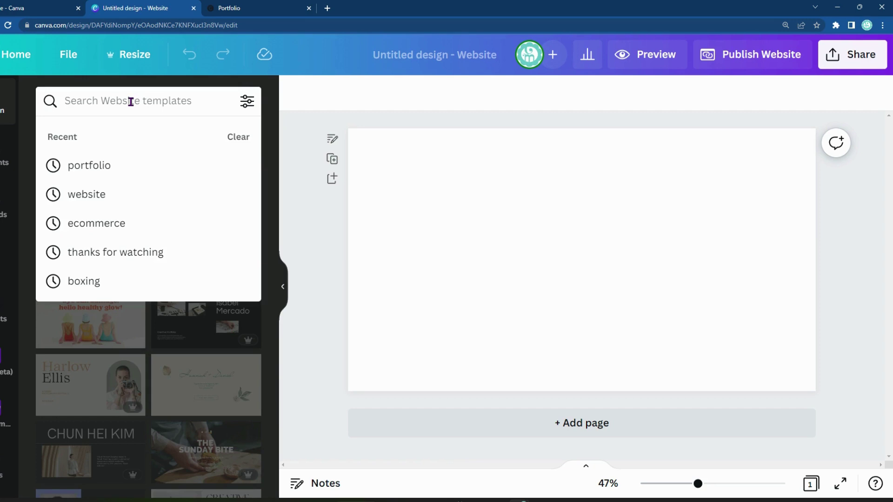
click(315, 257)
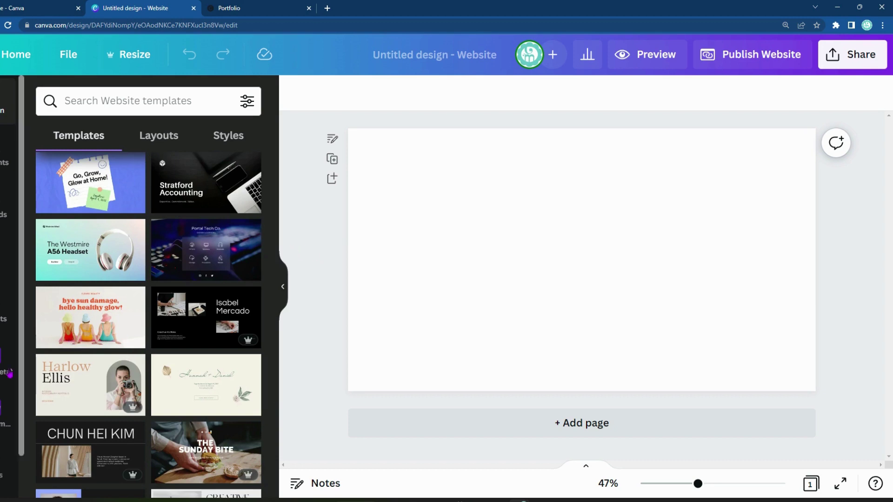
scroll(270, 302, down, 6)
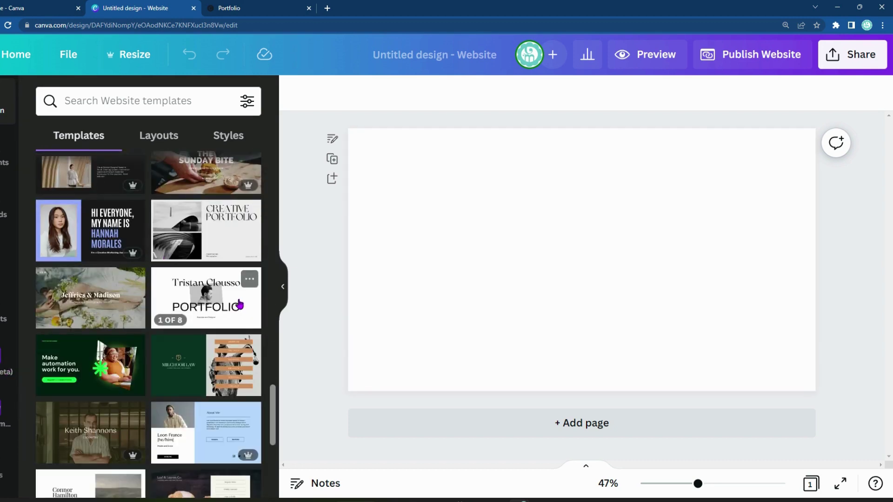
- Revisit the published portfolio site and highlight its web address
click(269, 7)
scroll(228, 203, up, 6)
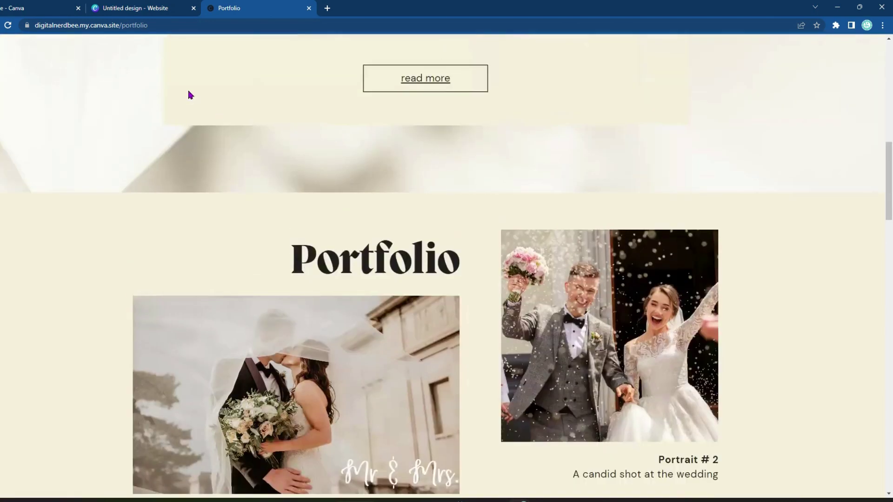
click(79, 25)
drag(79, 25, 46, 26)
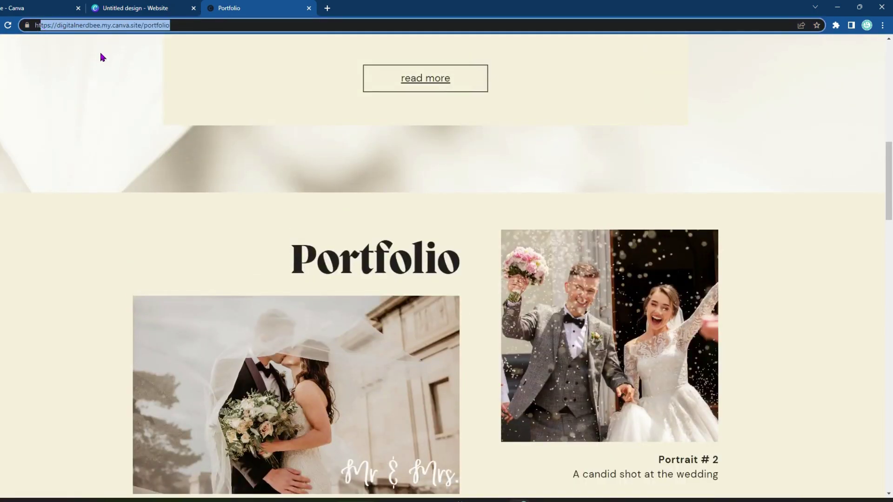
- Return to the untitled website design and search its website templates for "portfolio"
click(134, 7)
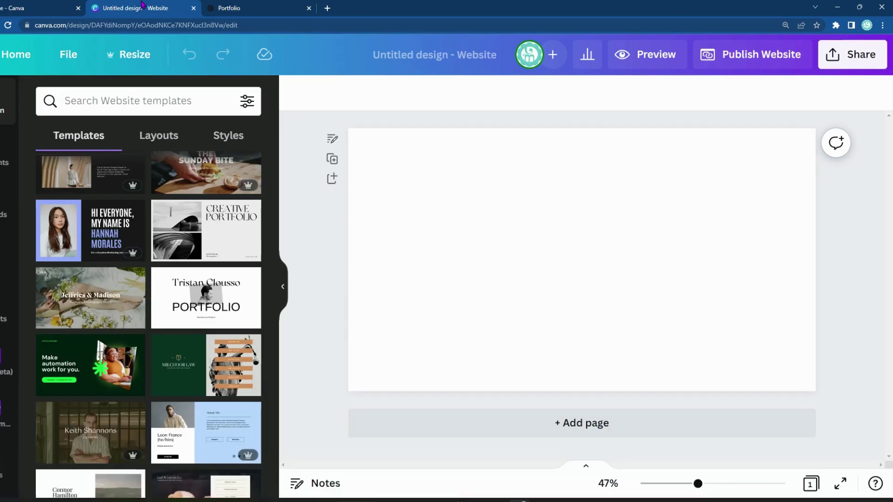
scroll(116, 380, down, 5)
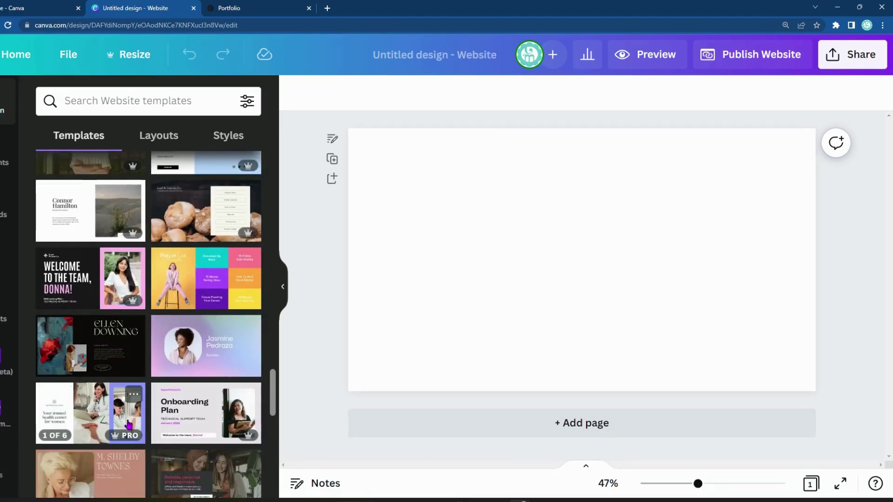
scroll(125, 425, down, 3)
scroll(125, 426, down, 3)
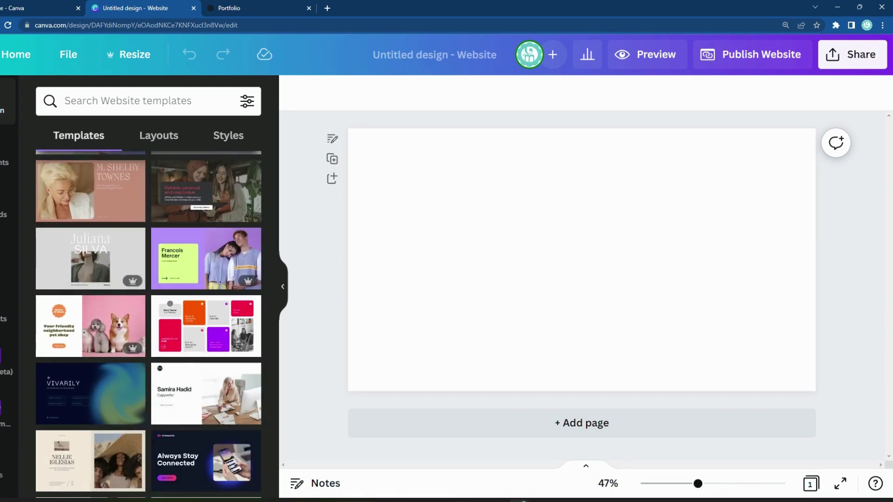
scroll(198, 471, down, 6)
click(112, 102)
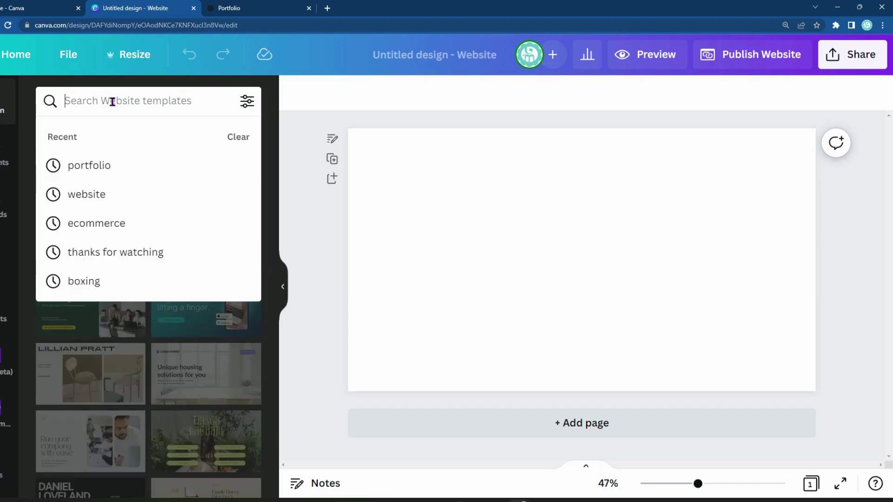
click(125, 166)
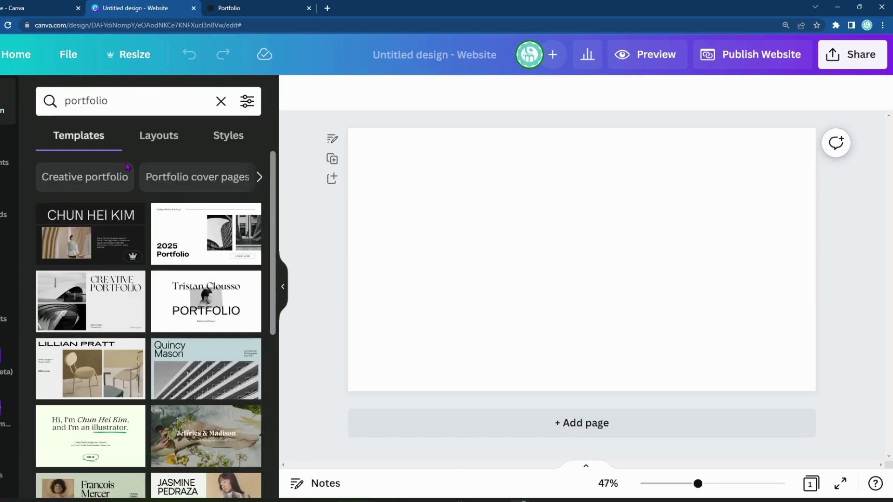
- Apply all 6 pages of the Beige Gold Brown Warm Neutral Modern Minimal Photography Portfolio Website template to the design
scroll(149, 325, down, 4)
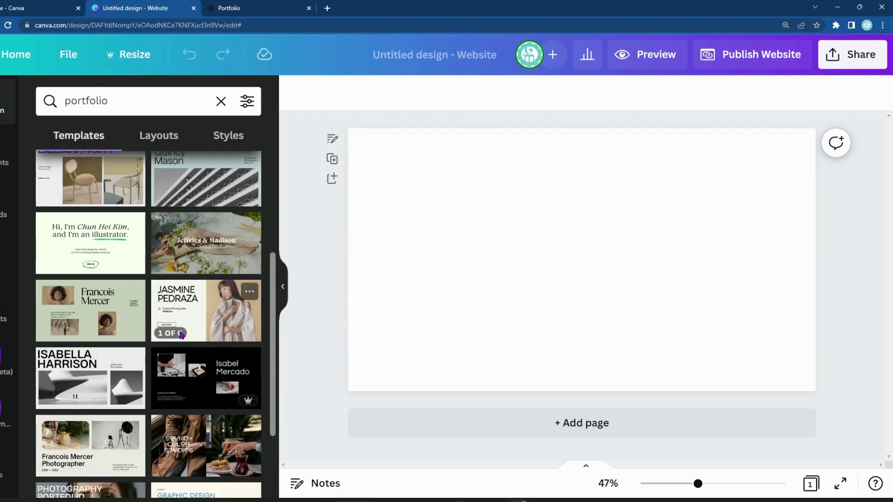
click(193, 310)
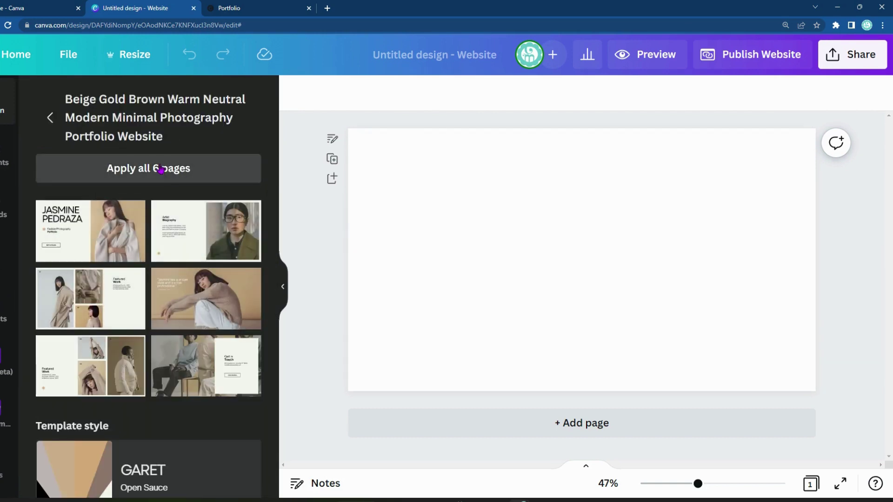
scroll(117, 372, down, 1)
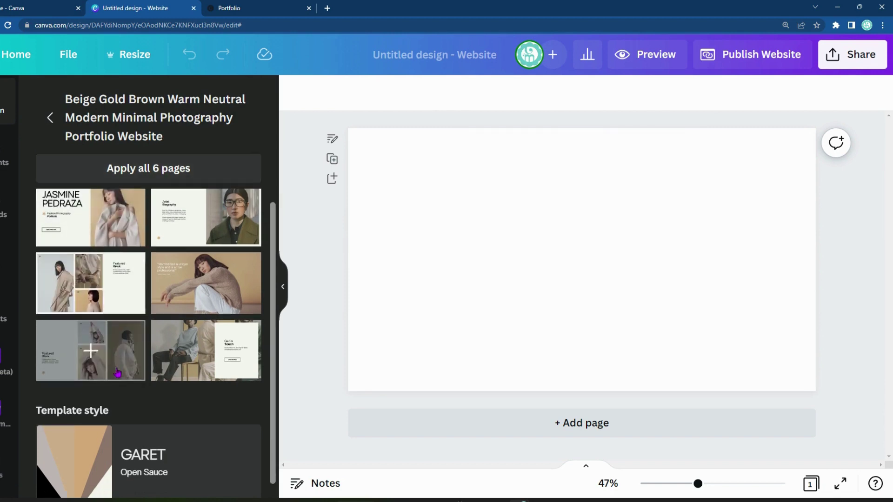
scroll(117, 372, down, 1)
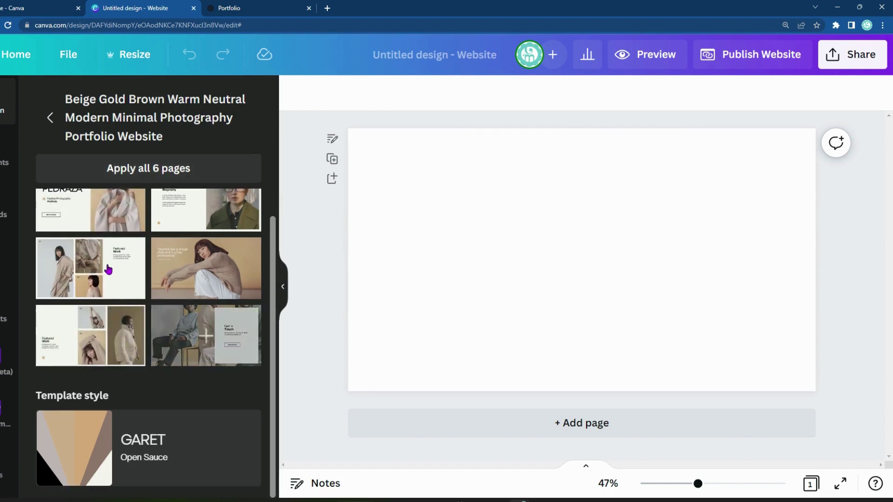
click(148, 175)
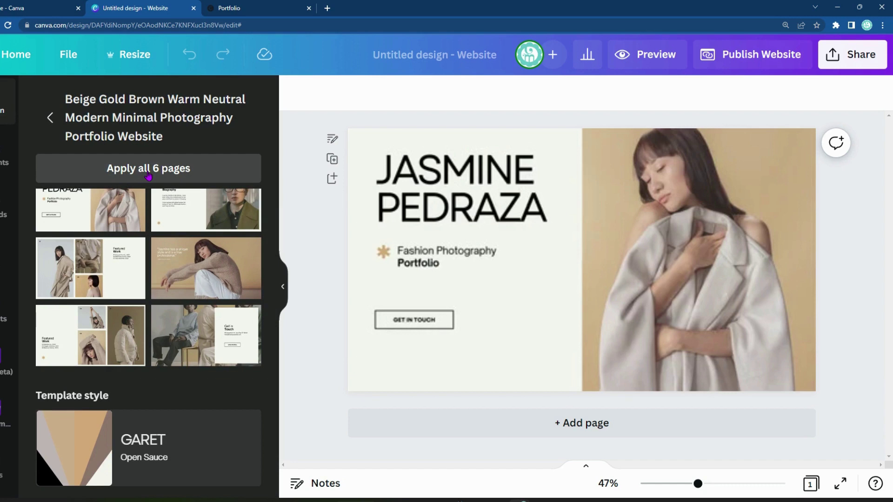
click(392, 289)
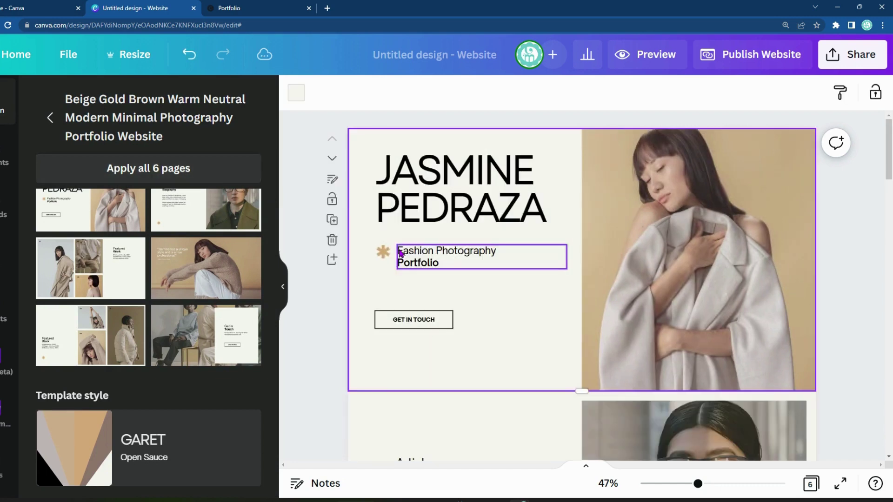
scroll(311, 396, down, 3)
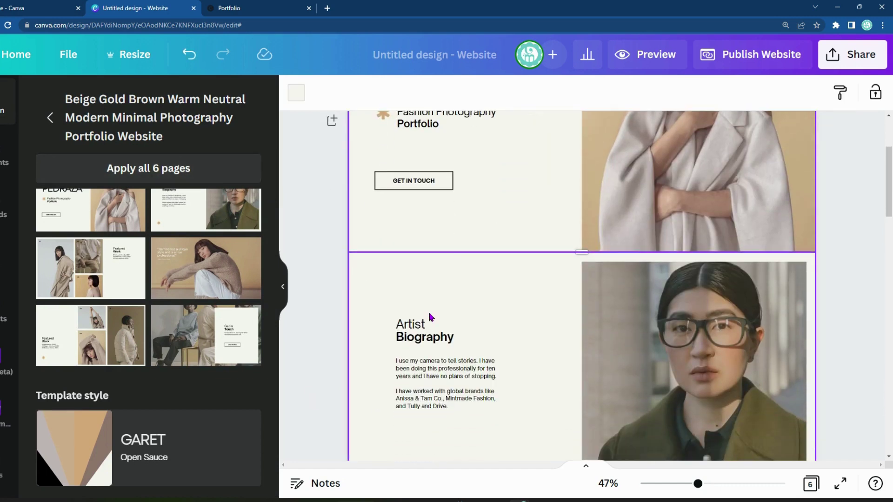
- Look through the applied template pages, from the cover and artist biography to the featured work sections
scroll(409, 285, up, 2)
scroll(424, 274, up, 1)
scroll(439, 255, down, 5)
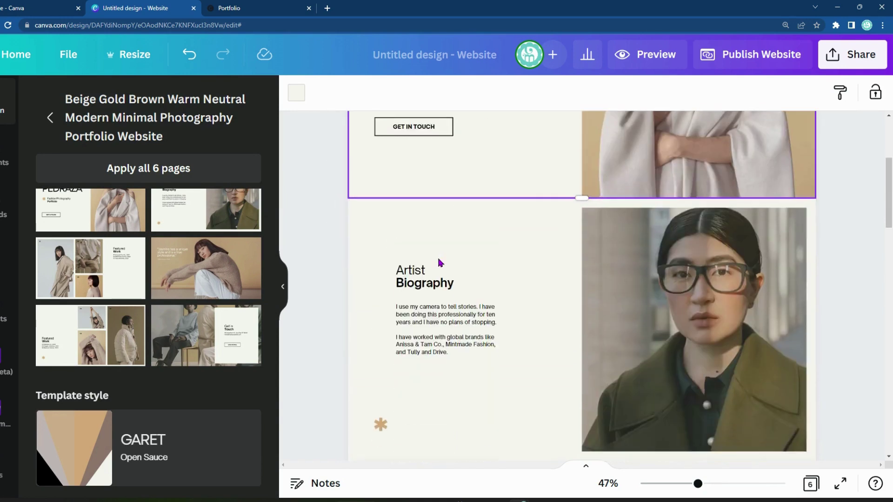
scroll(599, 272, down, 7)
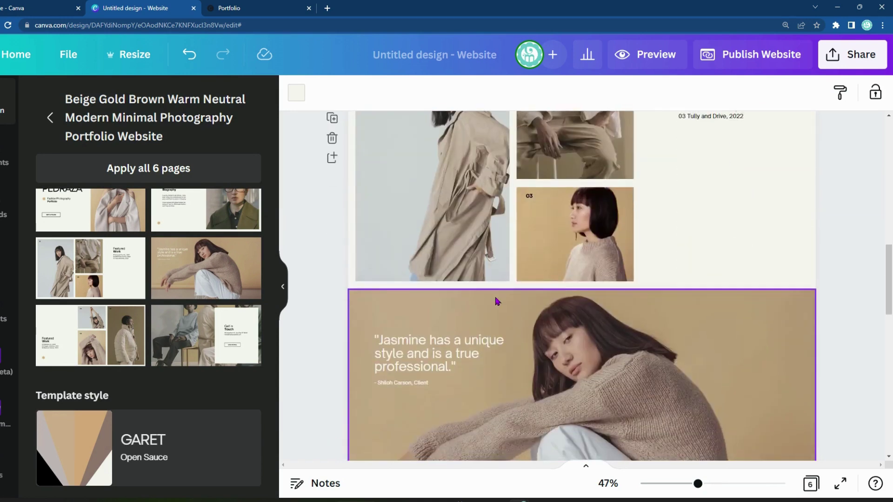
scroll(495, 299, up, 2)
scroll(552, 409, down, 11)
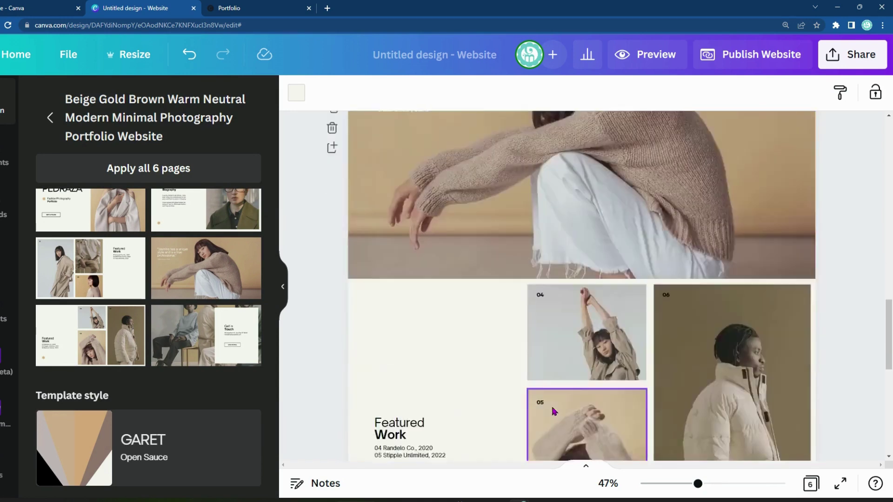
scroll(553, 410, up, 6)
scroll(553, 411, up, 15)
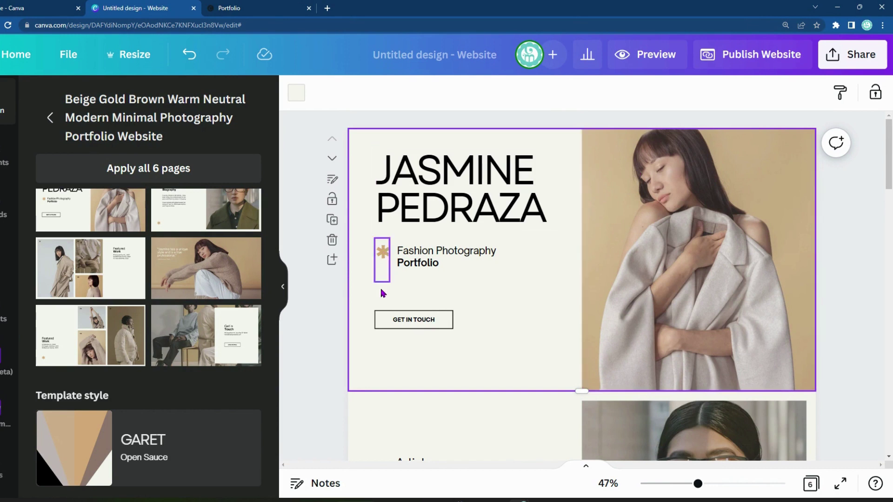
- Examine the template's page thumbnails and its style set, and review the cover and biography pages
click(332, 324)
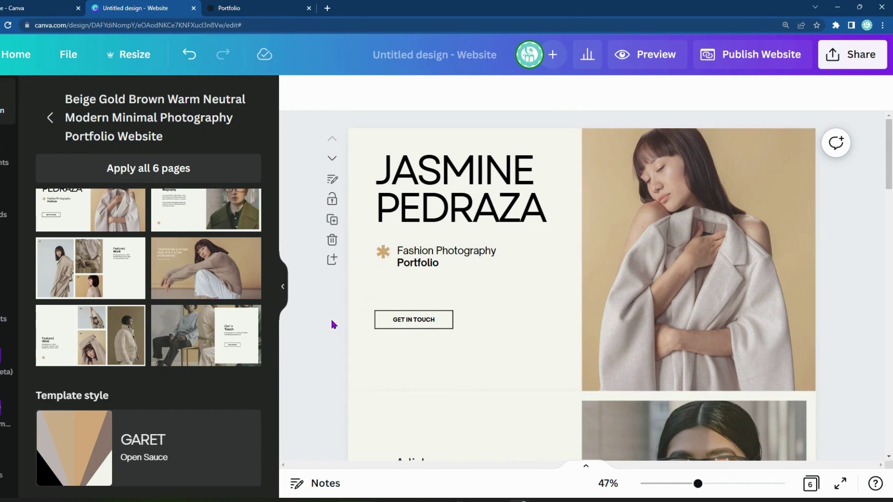
scroll(200, 326, up, 2)
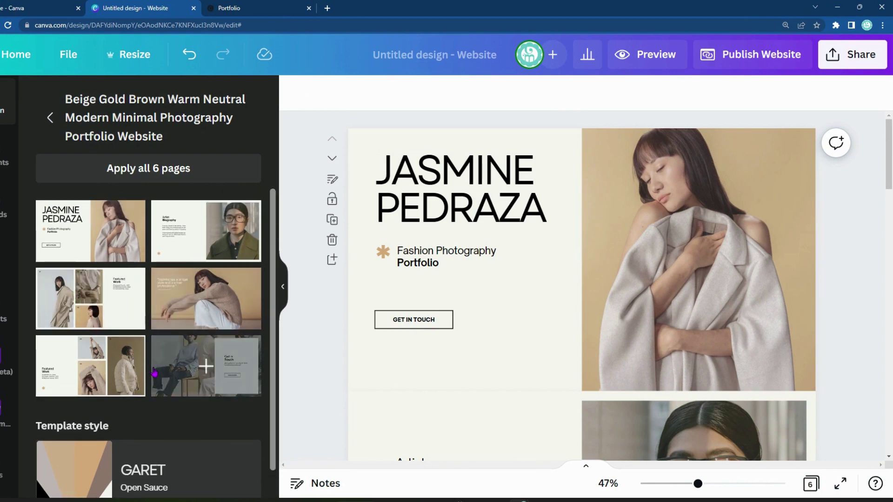
scroll(200, 364, down, 2)
scroll(177, 372, up, 1)
scroll(74, 479, down, 1)
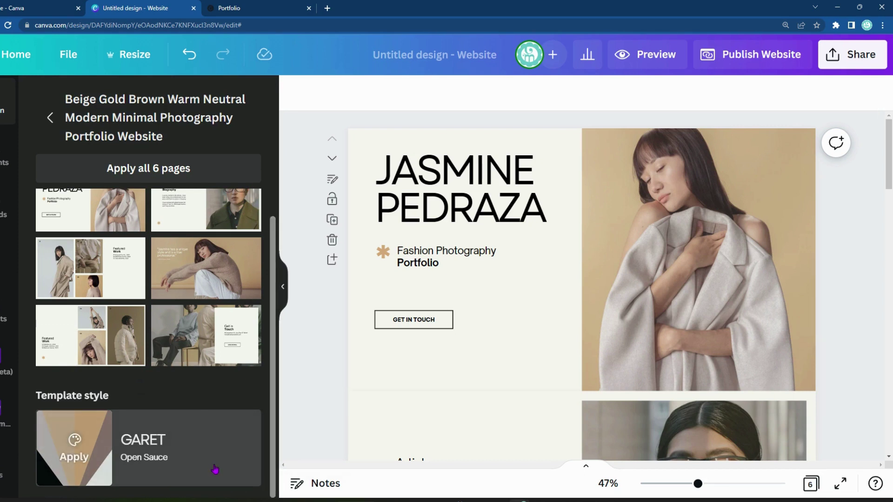
scroll(542, 400, down, 5)
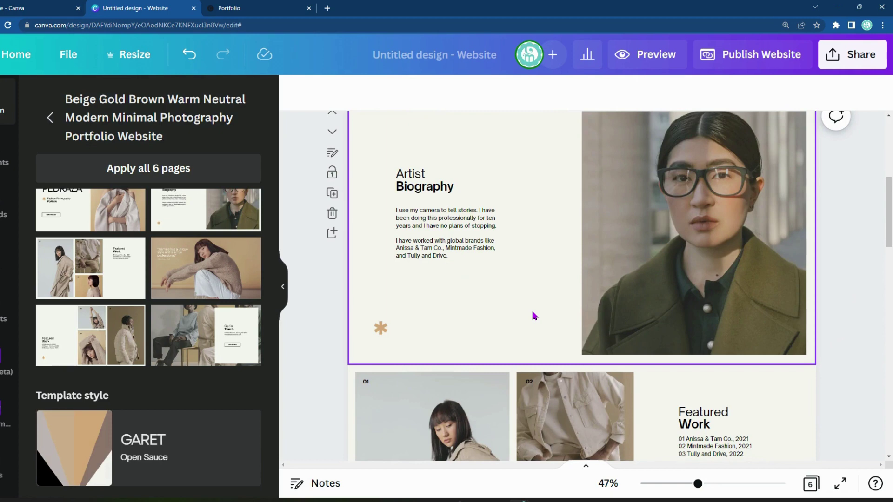
scroll(511, 310, up, 5)
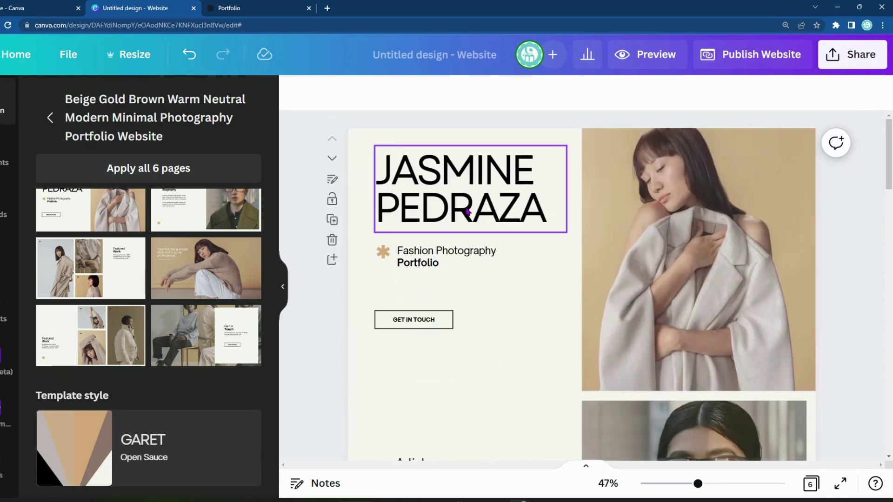
- Replace the cover page's large heading with "DIGITAL NERDBEE" on two lines
click(498, 188)
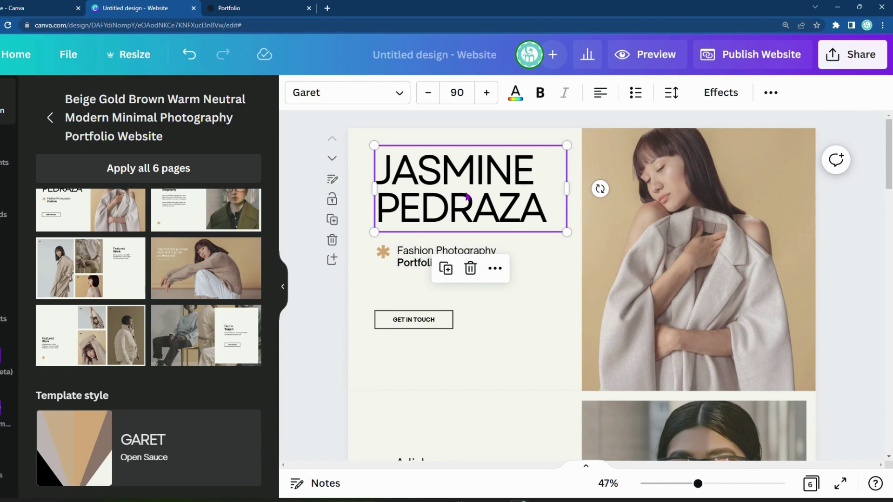
double_click(545, 204)
drag(547, 208, 380, 166)
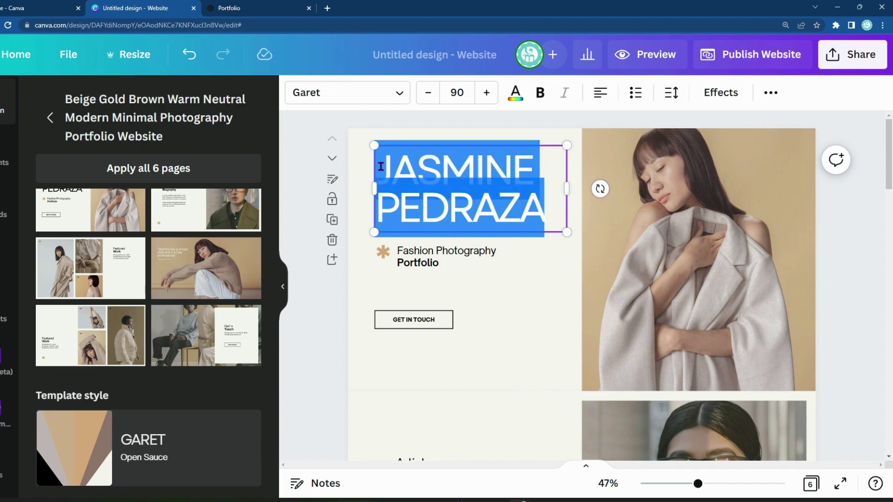
text(DIGITAL)
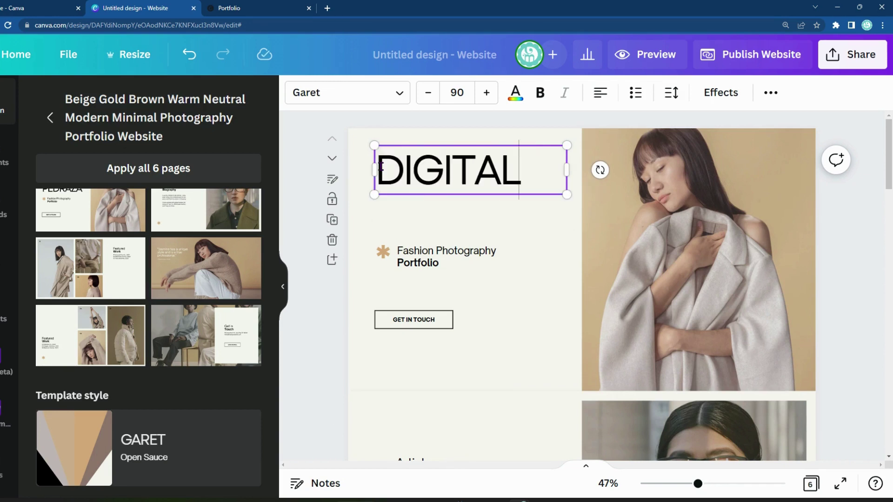
key(Return)
text(NERDBEE)
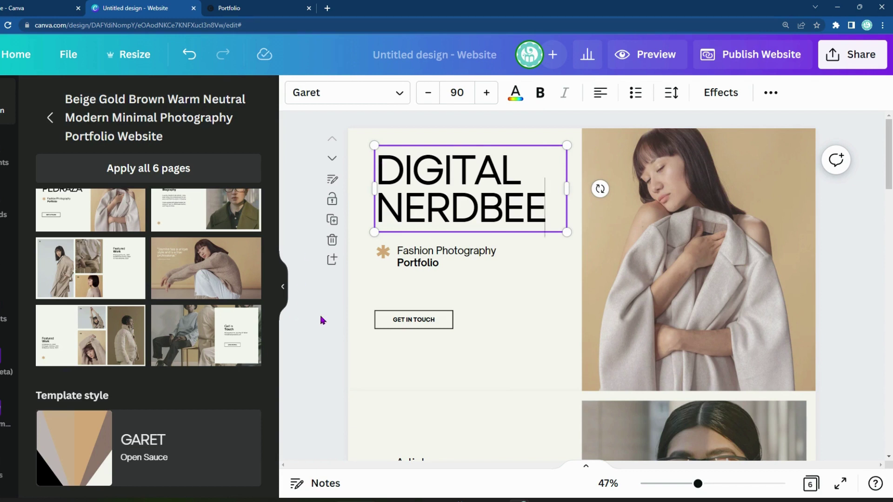
- Try a larger font size on the cover heading and return it to 90
click(490, 98)
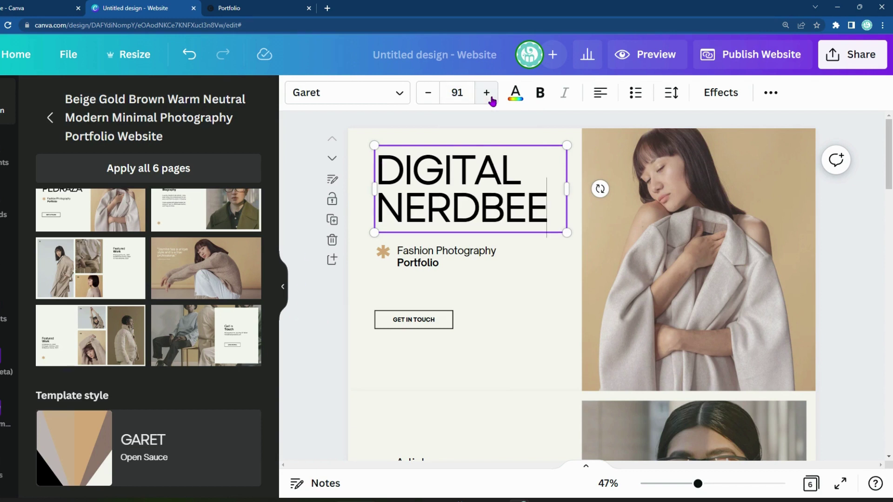
click(491, 98)
click(428, 95)
click(428, 95)
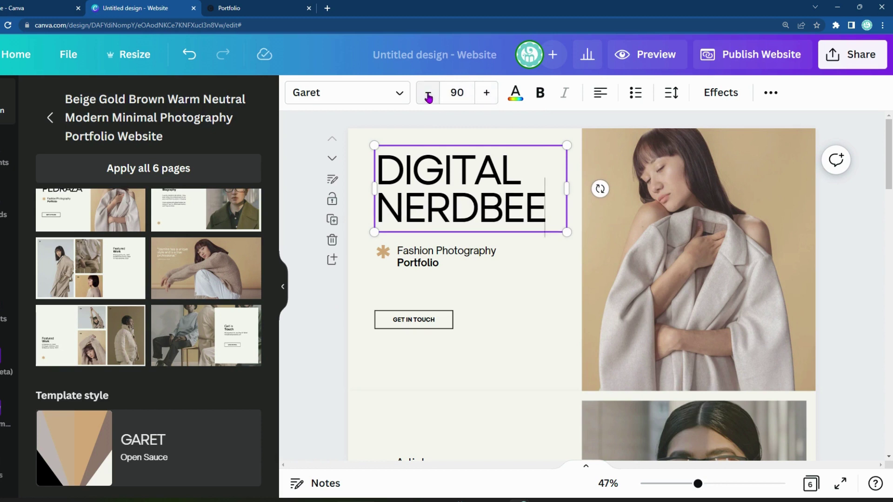
- Try the tan document color on the cover heading and return the text to black
click(515, 94)
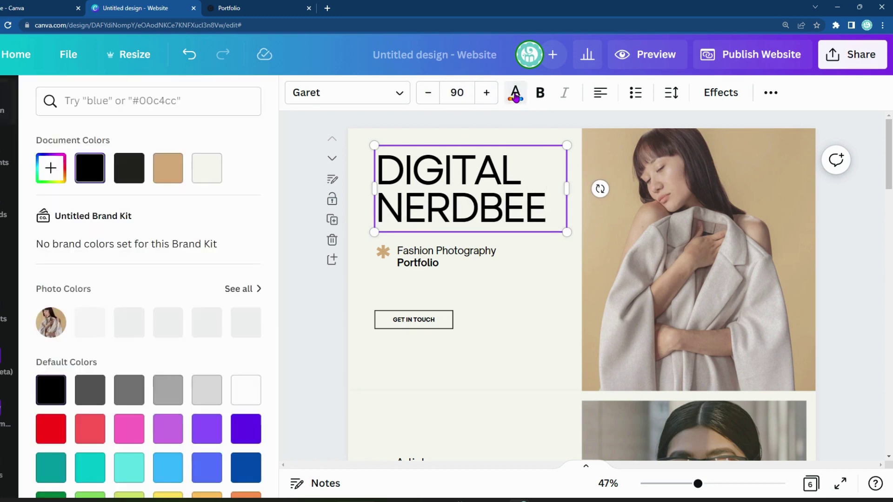
click(174, 179)
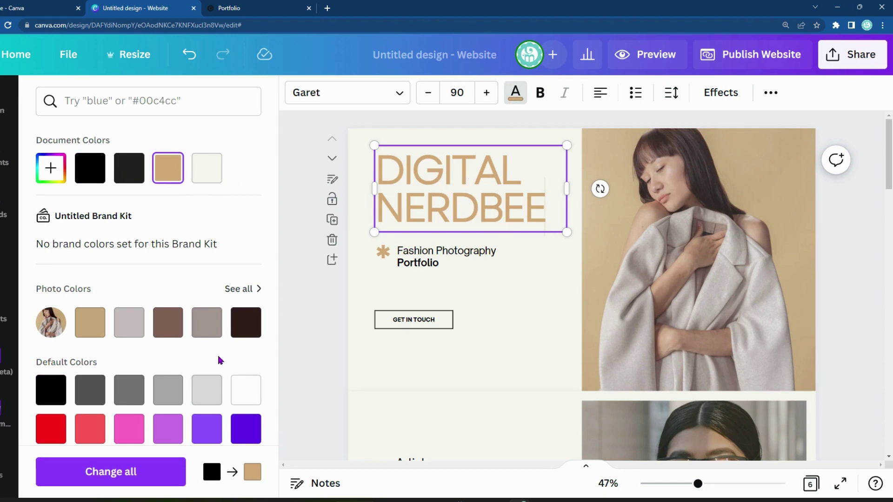
scroll(220, 360, down, 2)
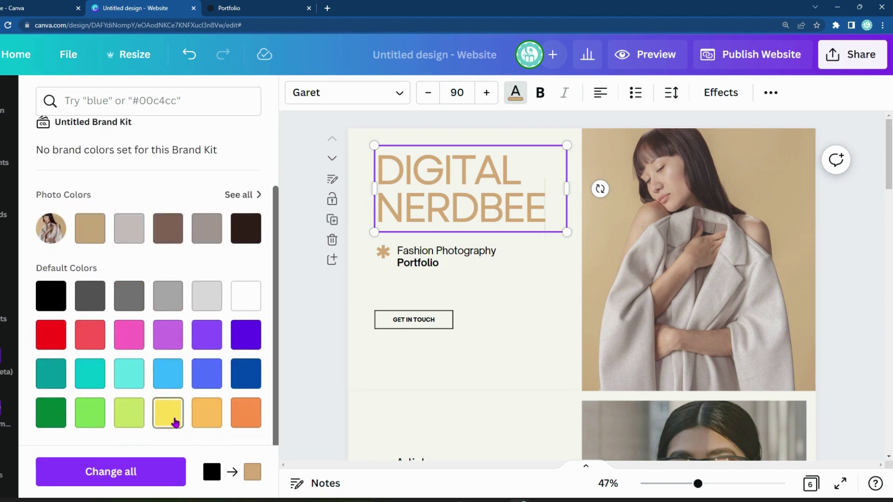
click(53, 296)
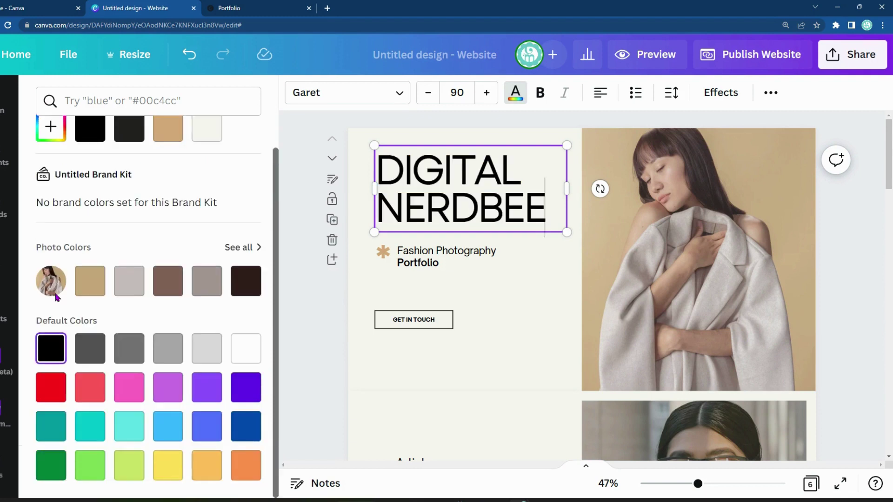
scroll(112, 340, up, 1)
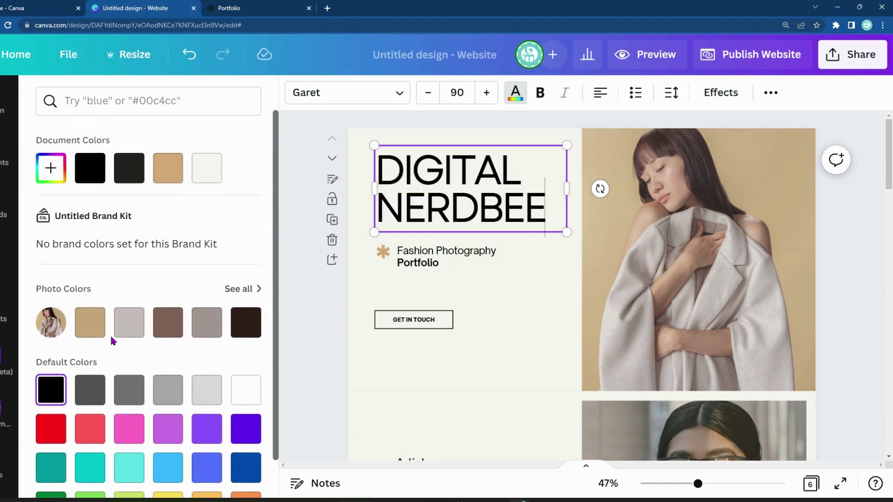
- Color the cover heading with a new custom bright green, about #7DD817
click(49, 171)
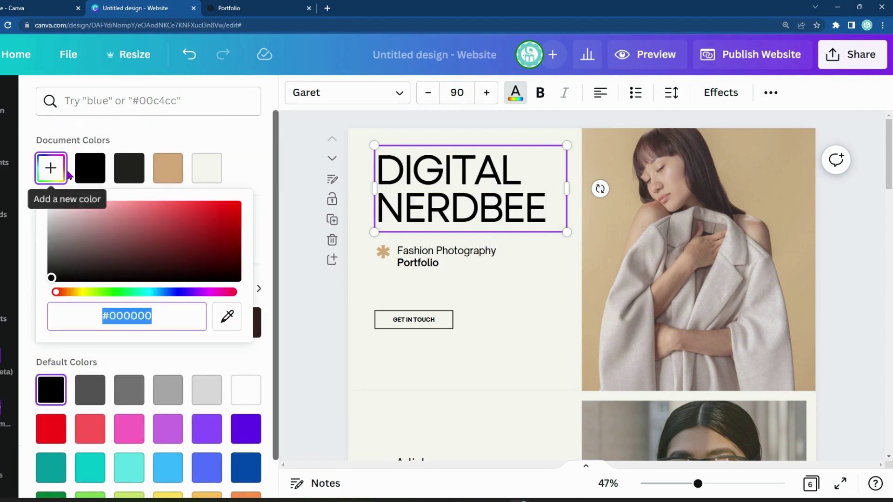
click(216, 227)
click(233, 249)
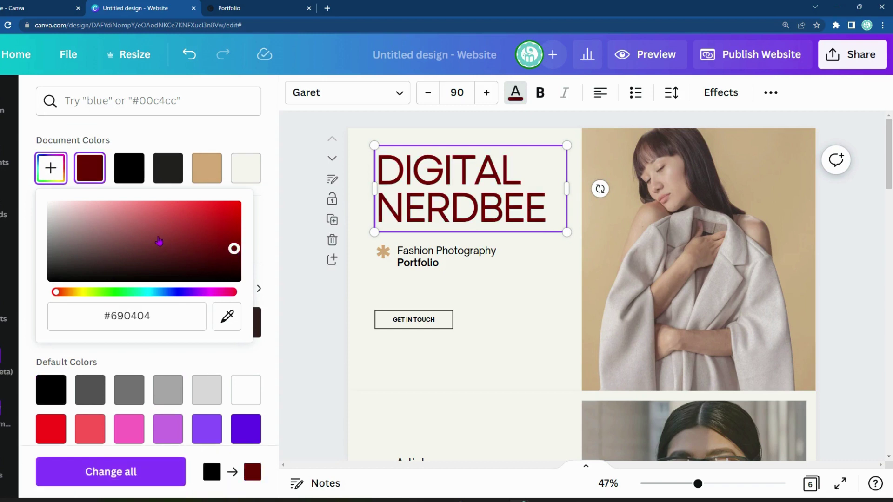
click(158, 235)
click(176, 262)
drag(66, 297, 99, 302)
drag(156, 229, 219, 211)
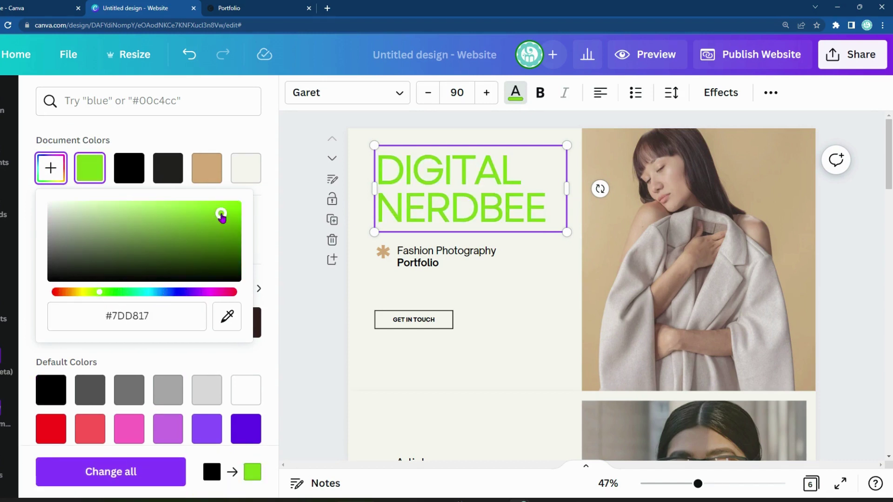
key(Escape)
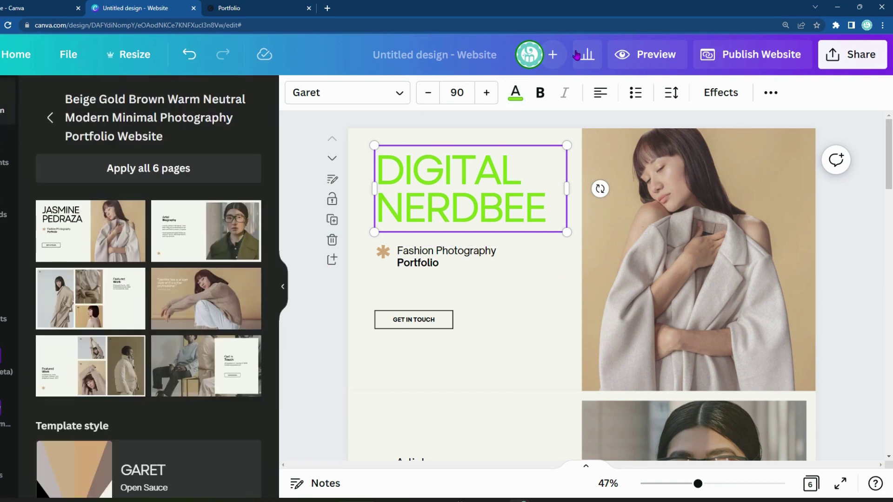
- Try Bukhari Script on the heading's NERDBEE line and set its font to Cardo
click(365, 93)
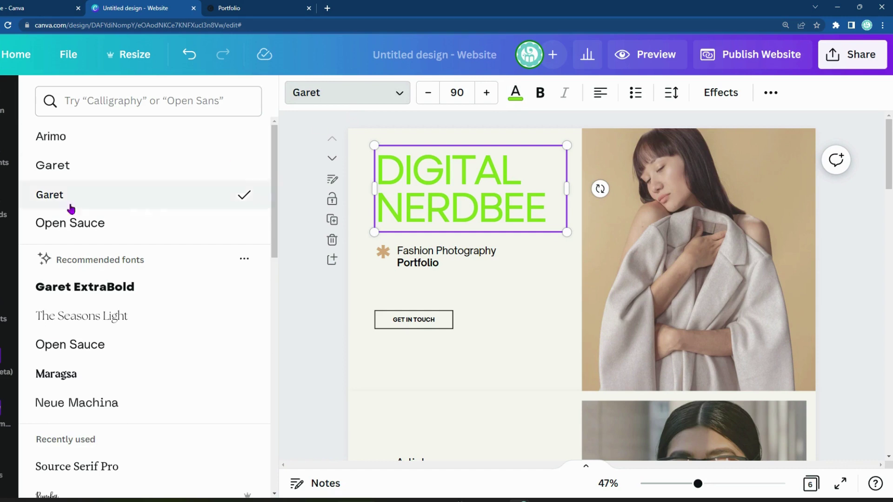
scroll(93, 279, down, 10)
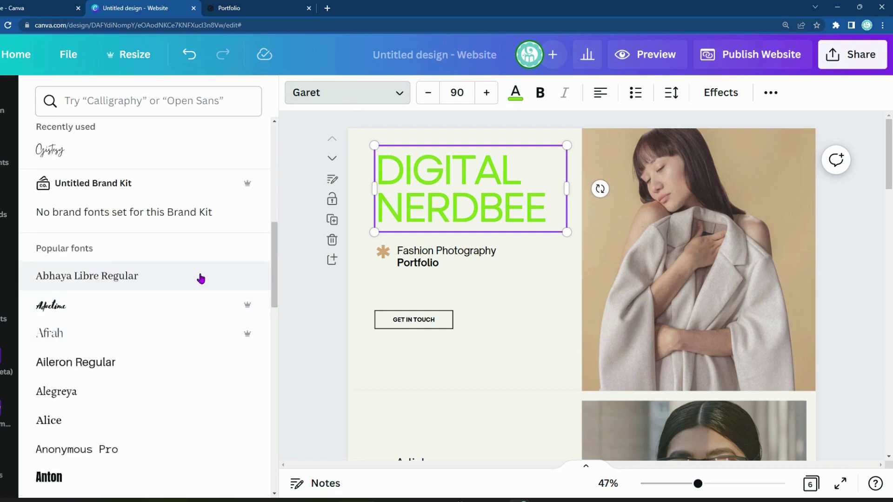
scroll(201, 278, down, 10)
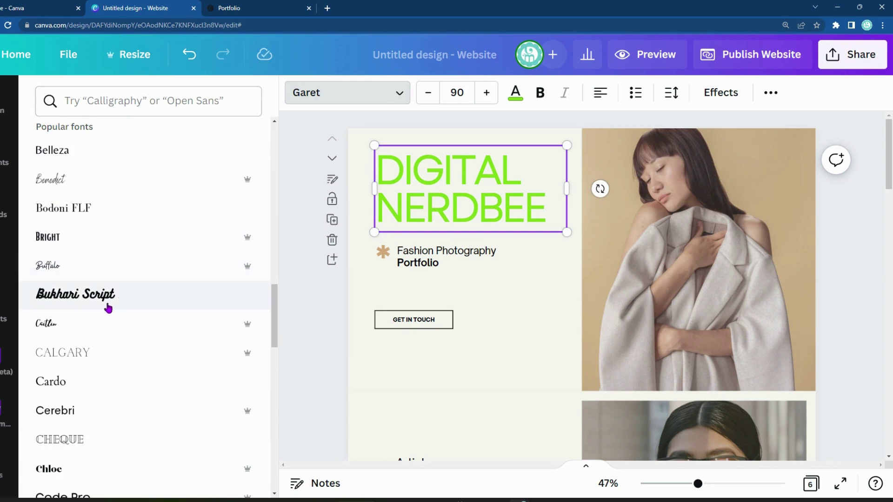
click(93, 301)
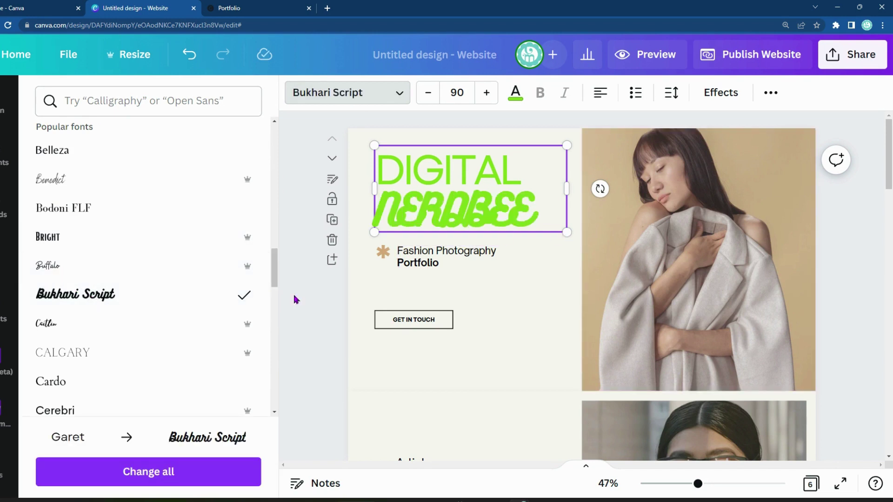
scroll(118, 375, down, 1)
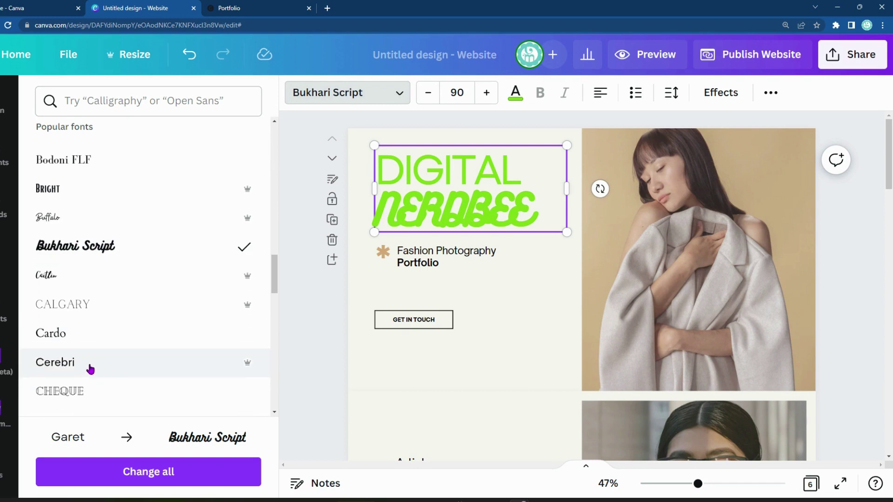
click(87, 341)
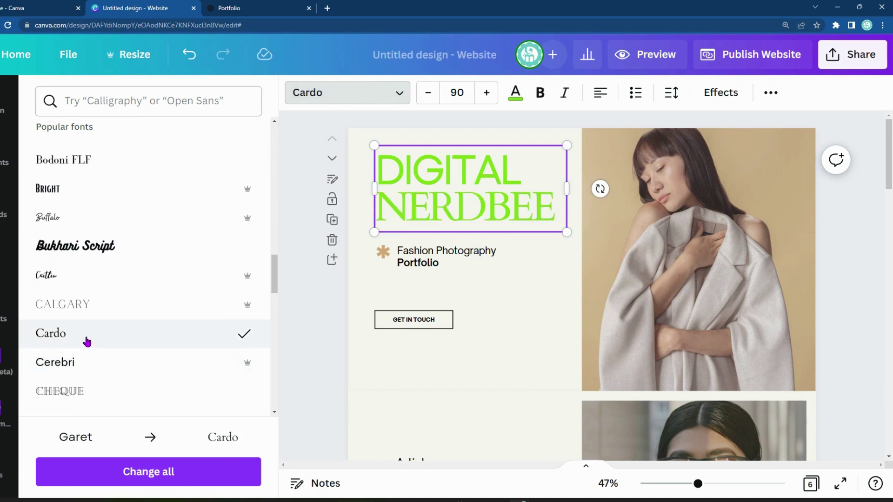
click(309, 333)
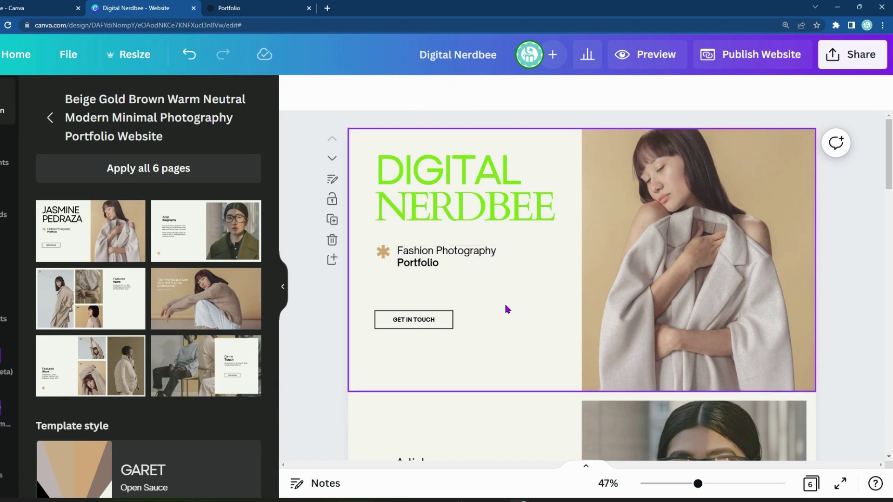
- Make the whole cover heading bold and justify its text alignment
click(450, 187)
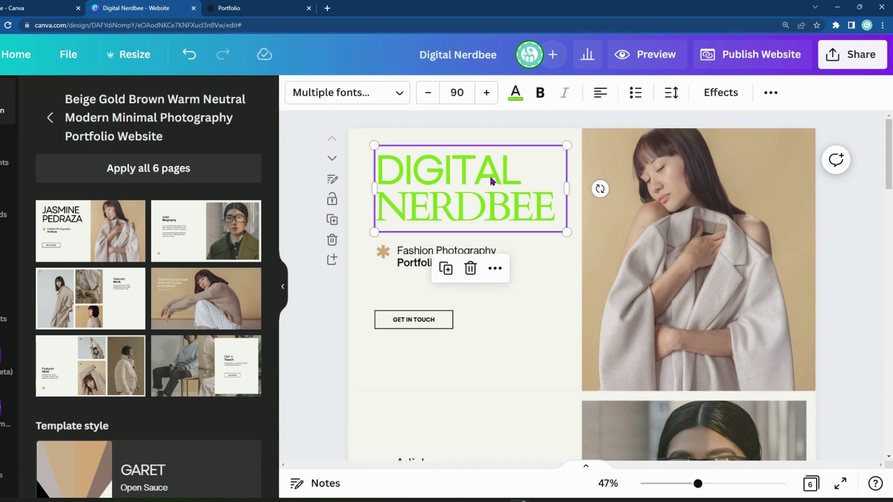
click(540, 93)
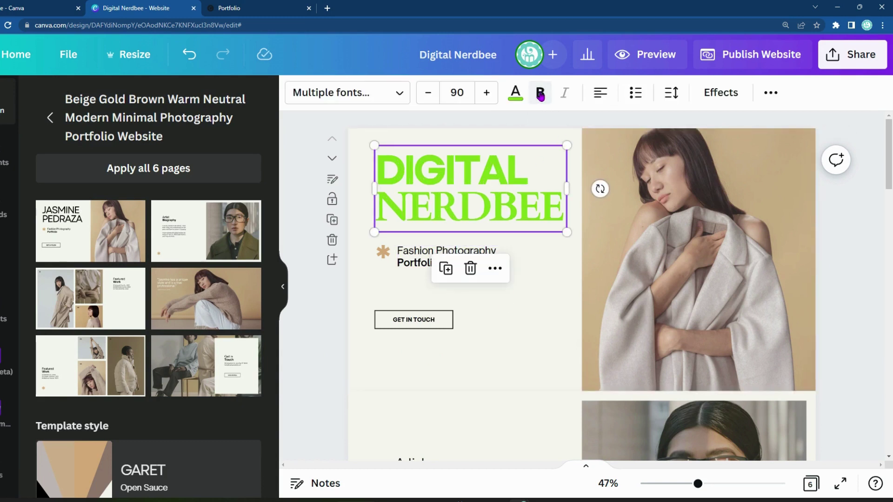
click(600, 95)
click(601, 98)
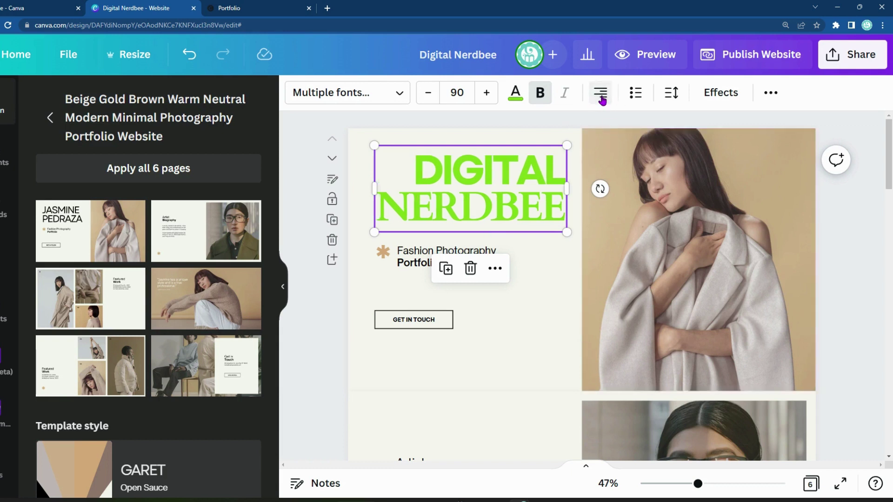
click(602, 99)
- Try bulleted and numbered list formatting on the cover heading and return it to plain text
click(635, 98)
click(634, 100)
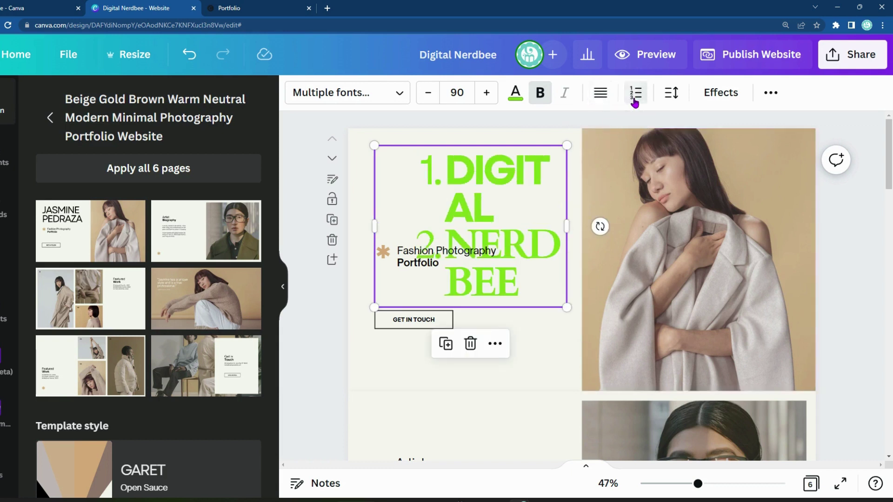
click(634, 99)
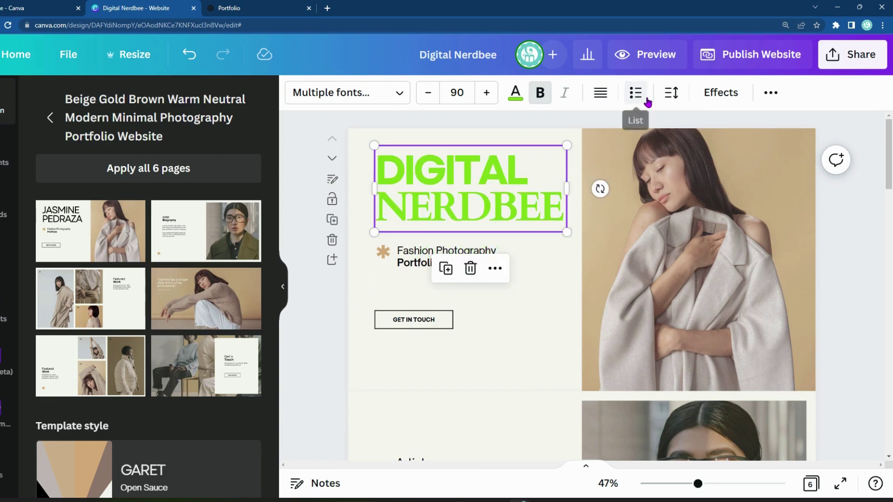
- Set the cover heading's line spacing to 0.8 and tighten its letter spacing so NERDBEE fits on one line
click(670, 96)
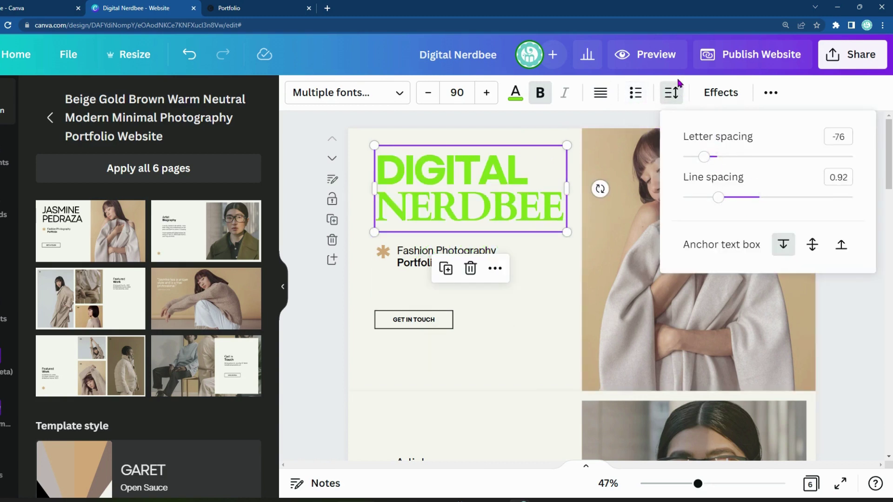
mouse_move(704, 157)
mouse_down()
mouse_move(846, 160)
mouse_move(718, 158)
mouse_up()
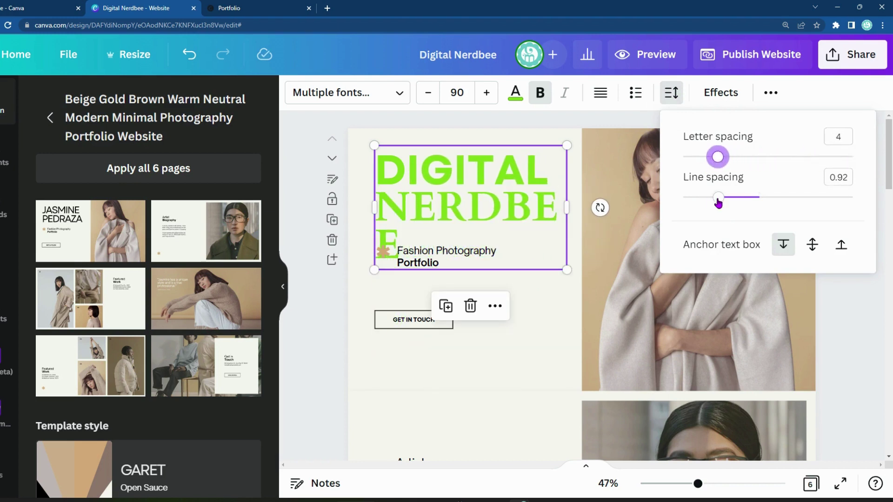
mouse_move(719, 200)
mouse_down()
mouse_move(815, 196)
mouse_move(700, 203)
mouse_move(708, 197)
mouse_up()
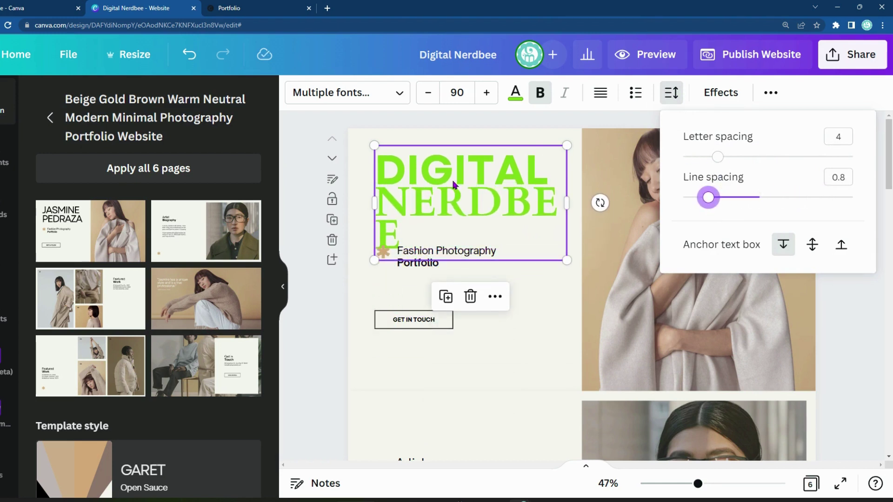
drag(717, 160, 700, 157)
click(321, 358)
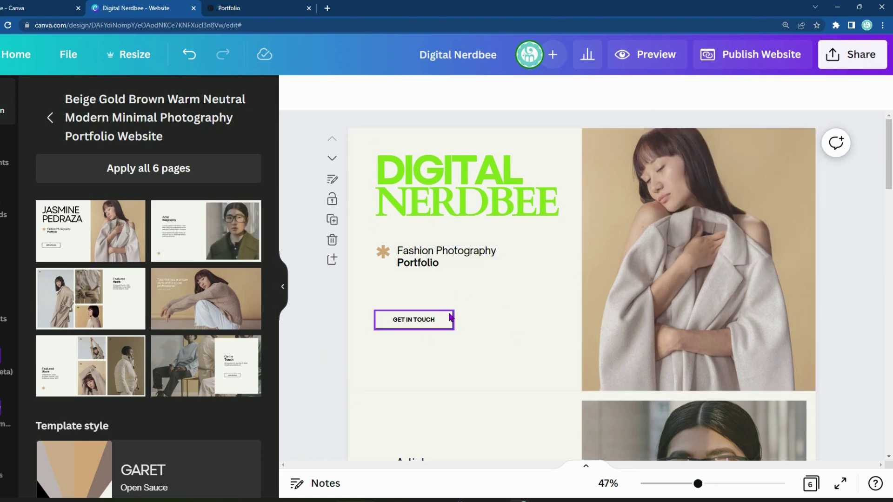
- Look through the template's biography, Featured Work, quote and Get in Touch pages to review their layouts
scroll(440, 315, down, 7)
scroll(494, 239, down, 10)
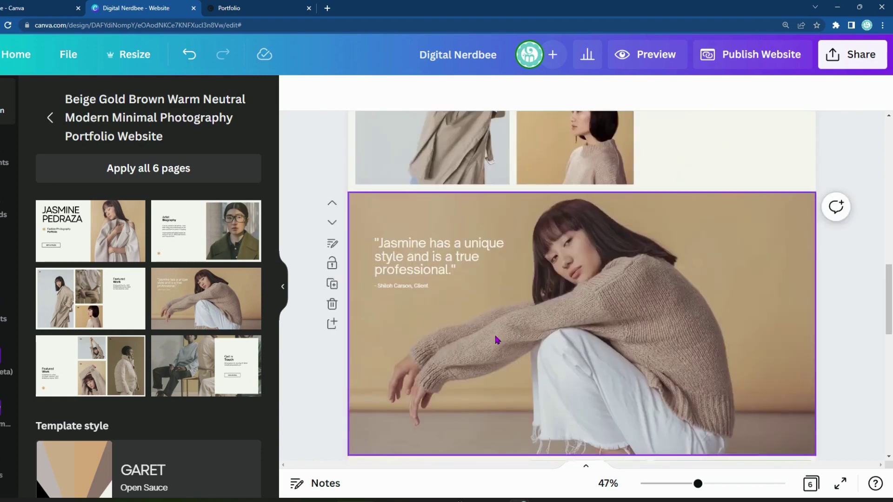
scroll(497, 340, down, 5)
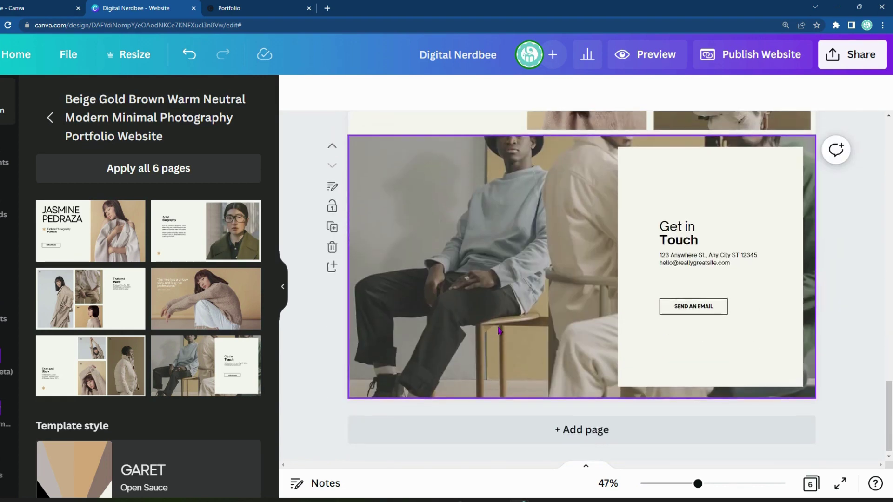
scroll(496, 331, up, 6)
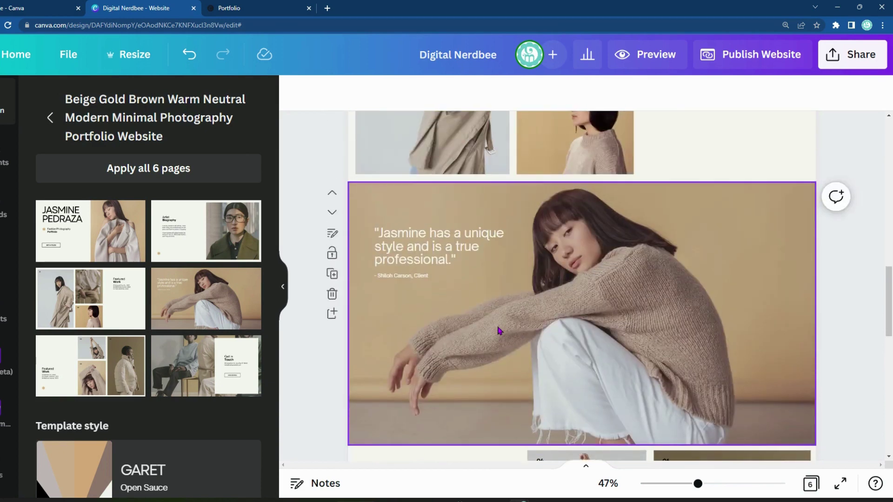
scroll(497, 328, up, 5)
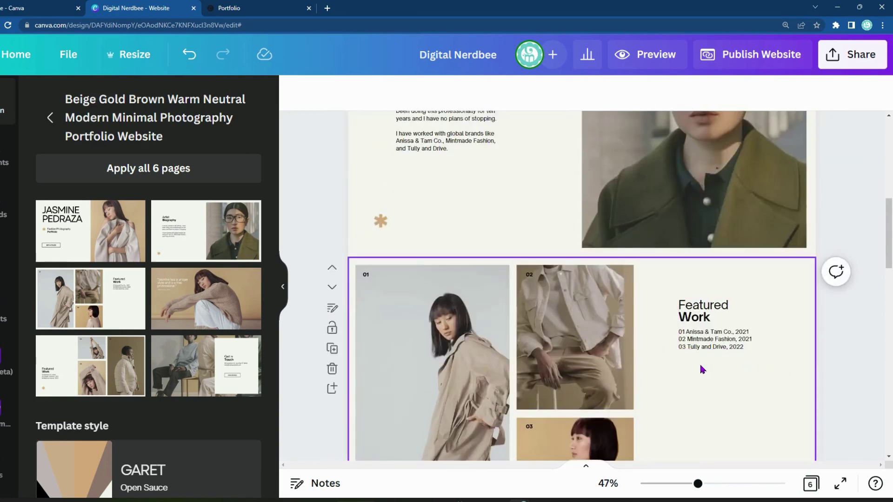
scroll(701, 365, up, 5)
scroll(511, 338, down, 8)
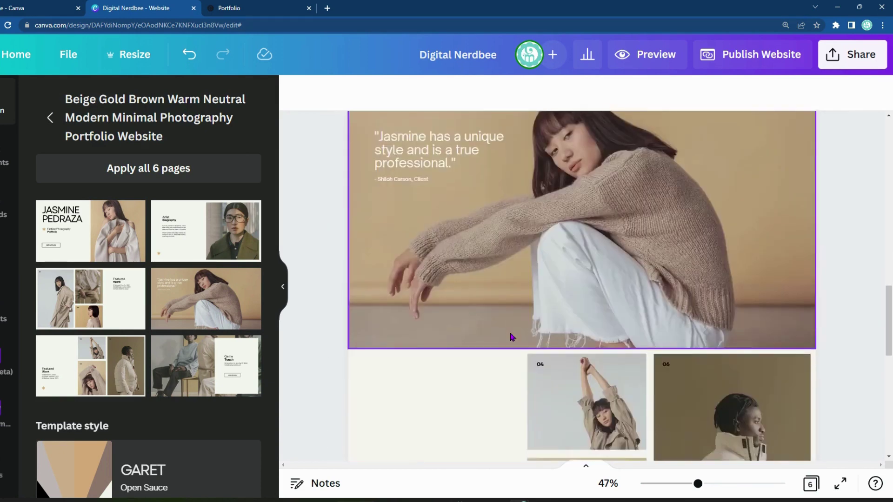
scroll(510, 336, down, 4)
scroll(511, 337, up, 3)
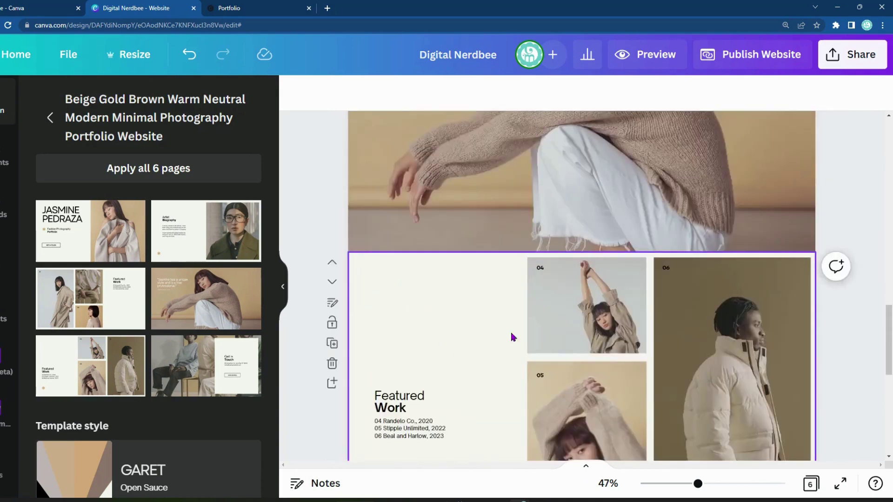
scroll(511, 337, up, 5)
scroll(512, 336, down, 6)
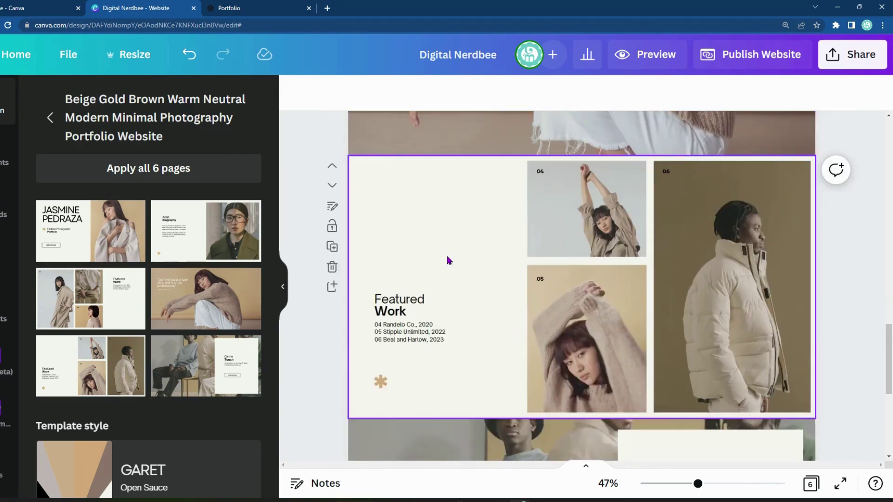
- Try deleting the second Featured Work page with images 04 to 06, undo the deletion, and return to the cover
click(444, 227)
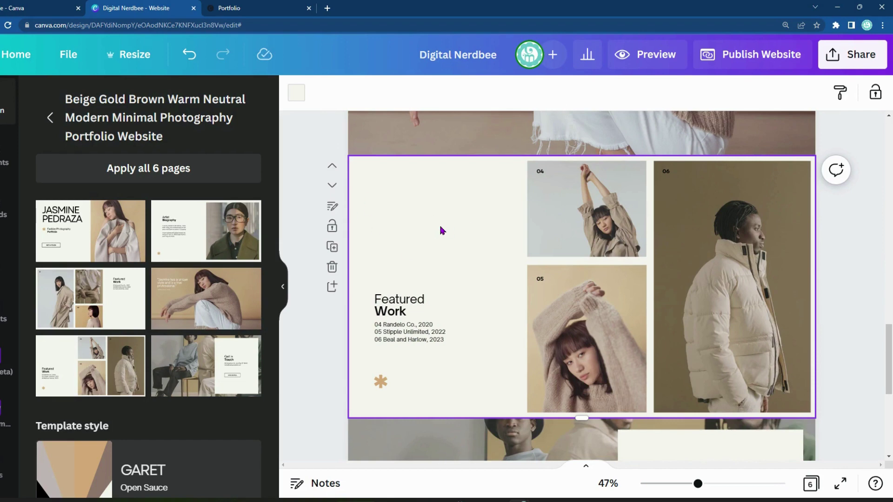
click(332, 268)
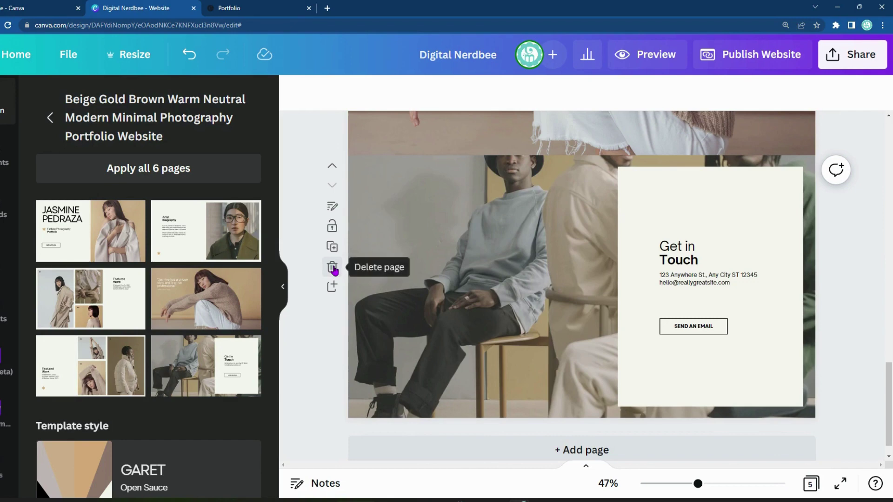
scroll(609, 371, up, 3)
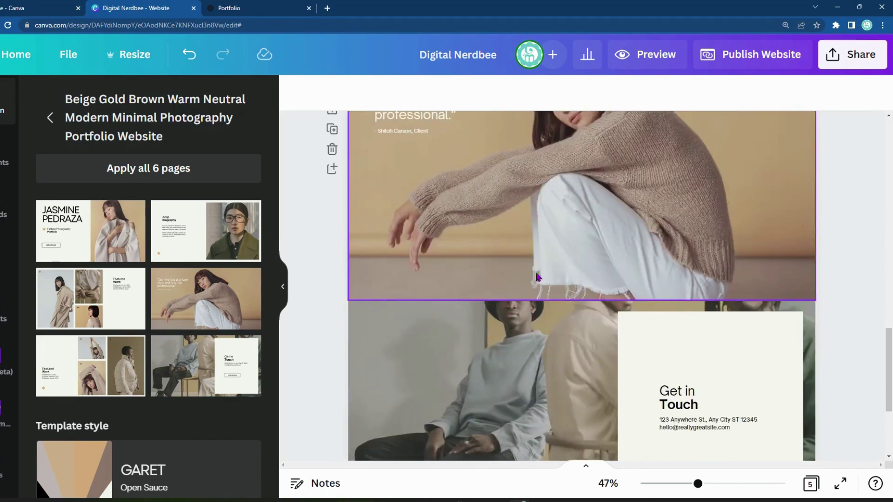
click(190, 56)
scroll(516, 413, down, 3)
scroll(516, 413, up, 10)
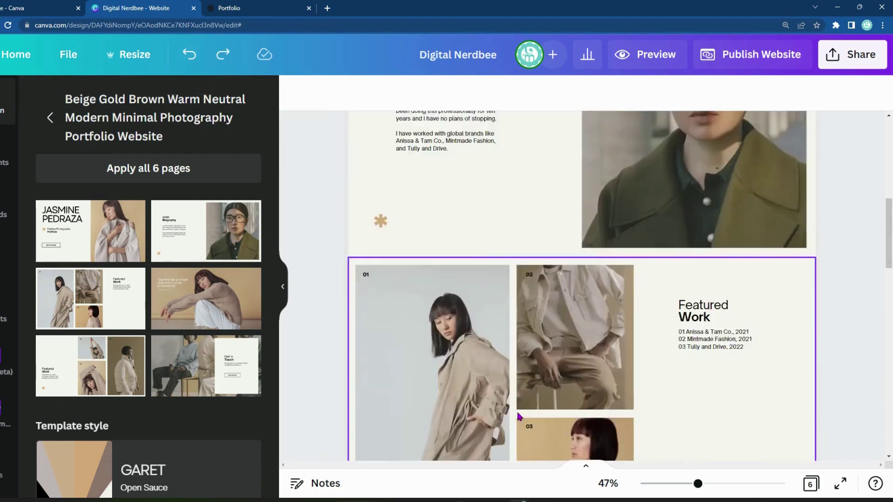
scroll(517, 411, up, 8)
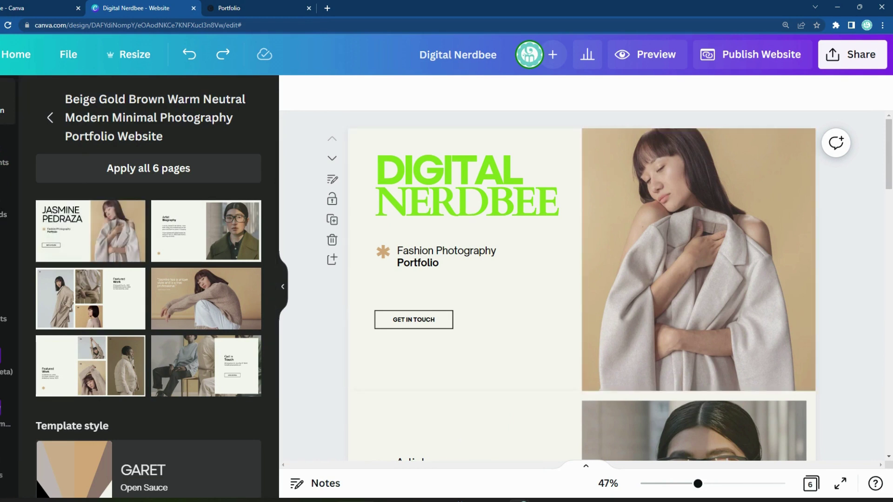
- Replace the cover photo with the uploaded number 8 football player and the Artist Biography portrait with the red oval SF logo
click(7, 207)
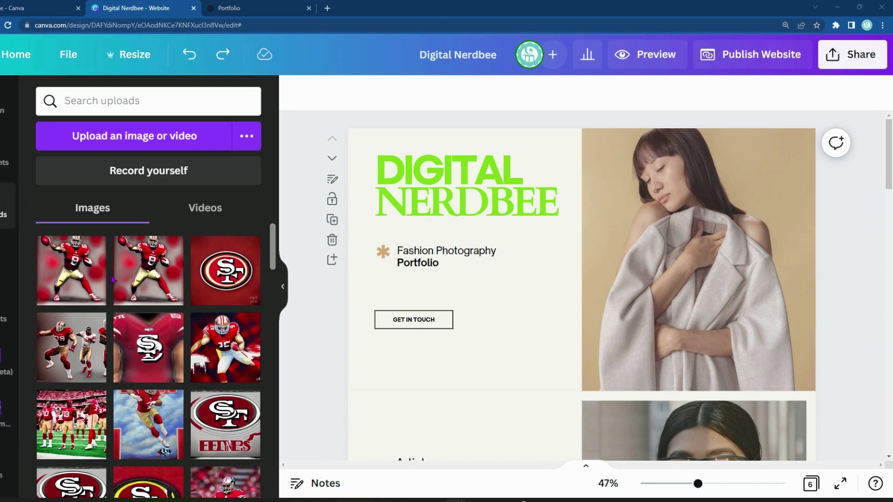
click(154, 145)
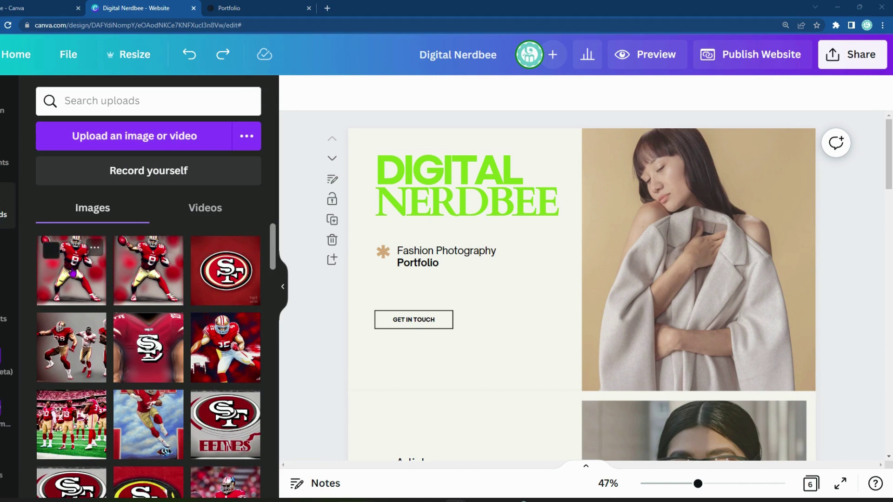
drag(75, 283, 635, 285)
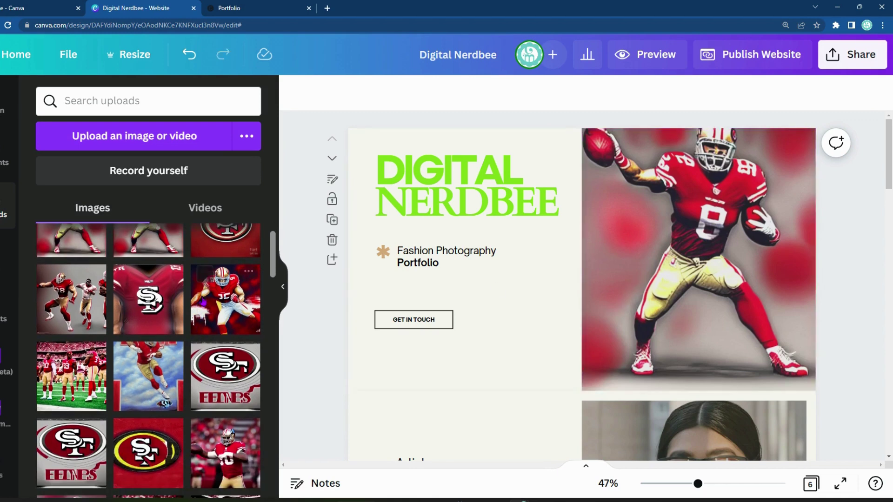
scroll(653, 342, down, 5)
drag(230, 246, 514, 339)
- Fill the first Featured Work page with uploads: two players in 01, the number 35 player in 02, and the gray-background SF logo in 03
scroll(514, 339, down, 2)
drag(93, 279, 446, 404)
drag(225, 297, 576, 392)
scroll(115, 291, down, 3)
click(477, 377)
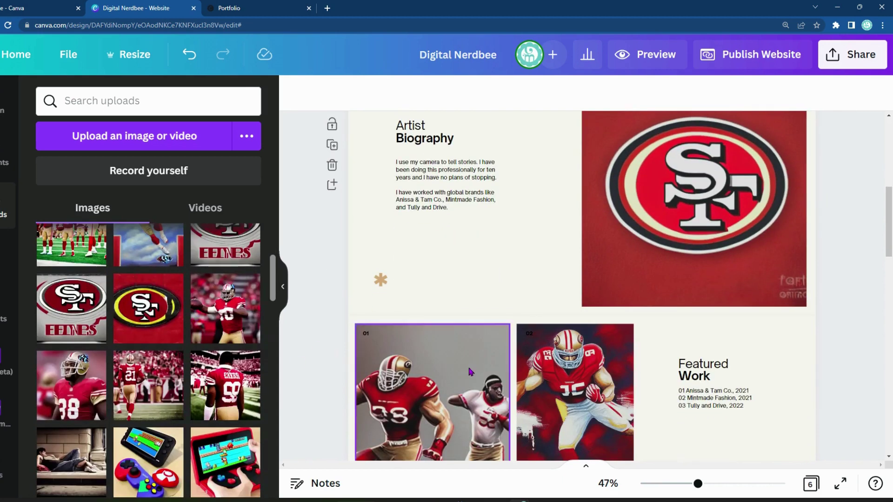
scroll(477, 376, down, 3)
drag(72, 308, 575, 379)
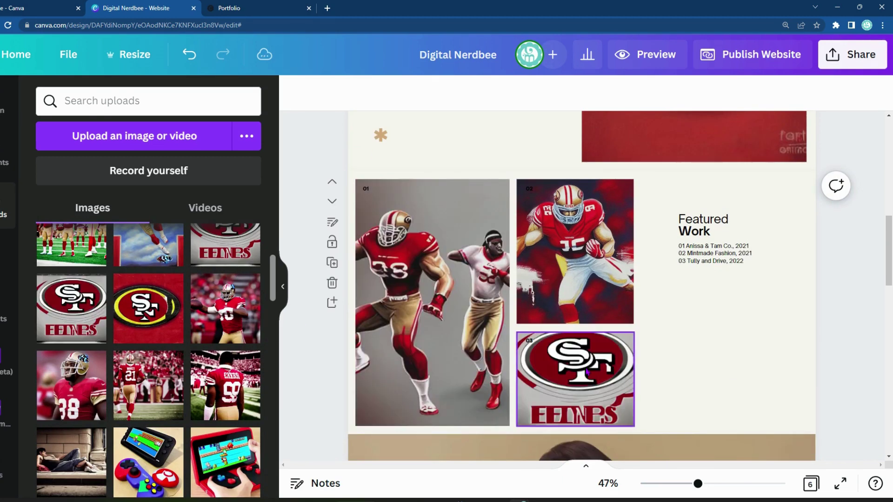
- Enlarge the Featured Work logo image, place it below the project list, and move its 03 label beside its upper-right corner
click(623, 379)
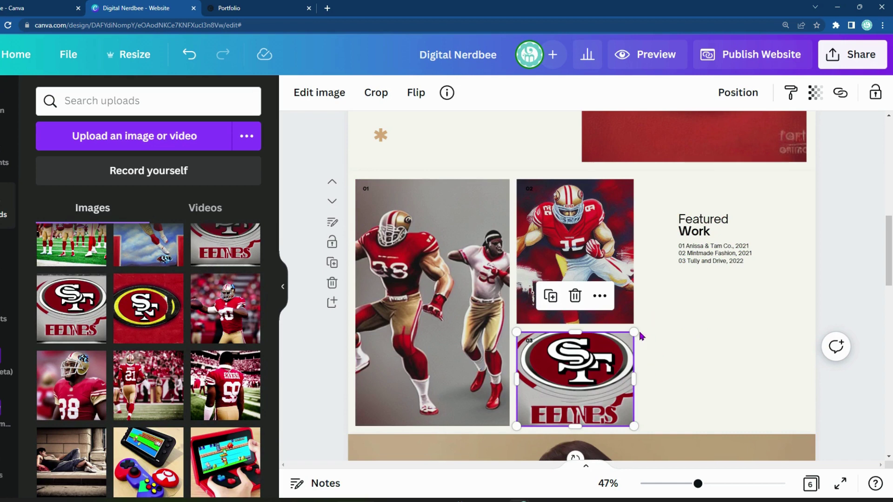
drag(635, 332, 733, 309)
drag(585, 332, 697, 332)
drag(627, 275, 671, 310)
mouse_move(738, 311)
mouse_down()
mouse_move(738, 274)
mouse_move(724, 312)
mouse_up()
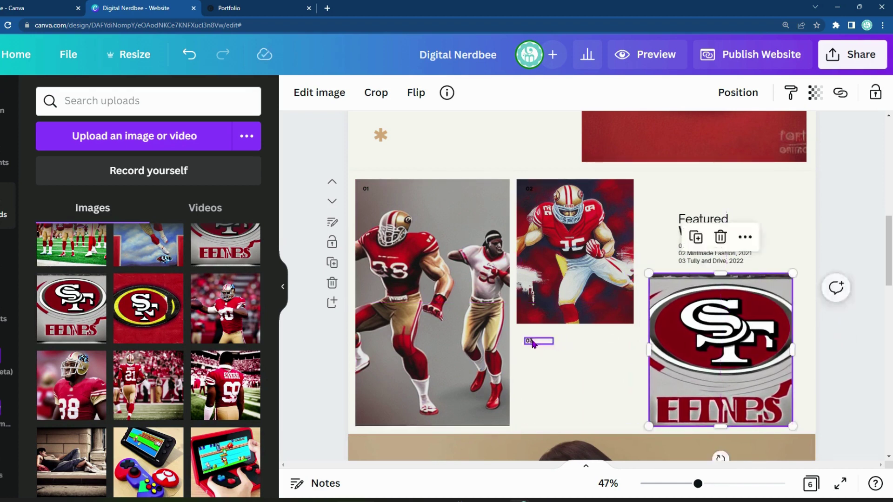
drag(530, 341, 806, 277)
- Extend Featured Work image 02 downward to match the height of image 01
click(587, 300)
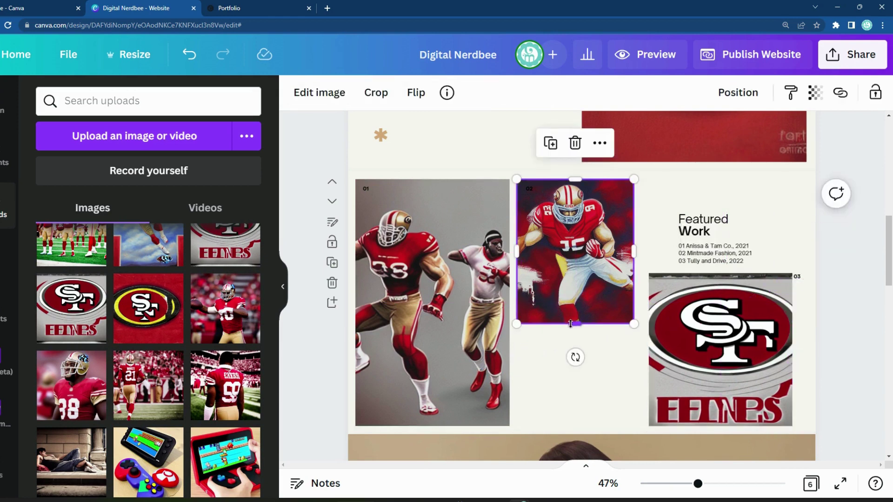
drag(575, 324, 576, 421)
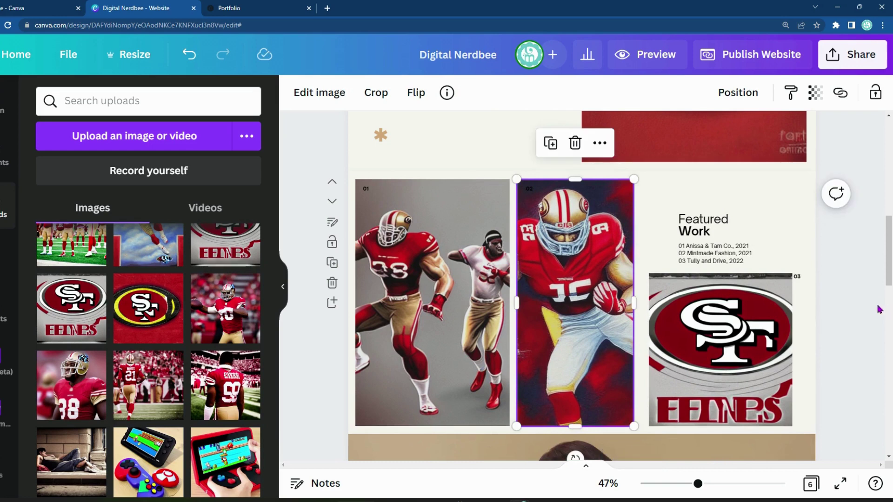
click(862, 303)
- Replace the quote page's background photo with the uploaded picture of the number 99 player seen from behind
scroll(796, 292, up, 3)
scroll(796, 292, up, 2)
click(601, 191)
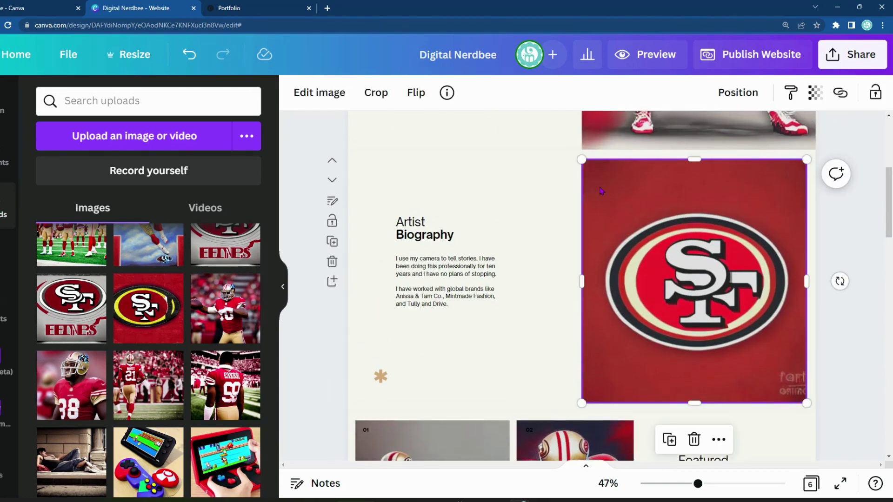
scroll(637, 393, down, 3)
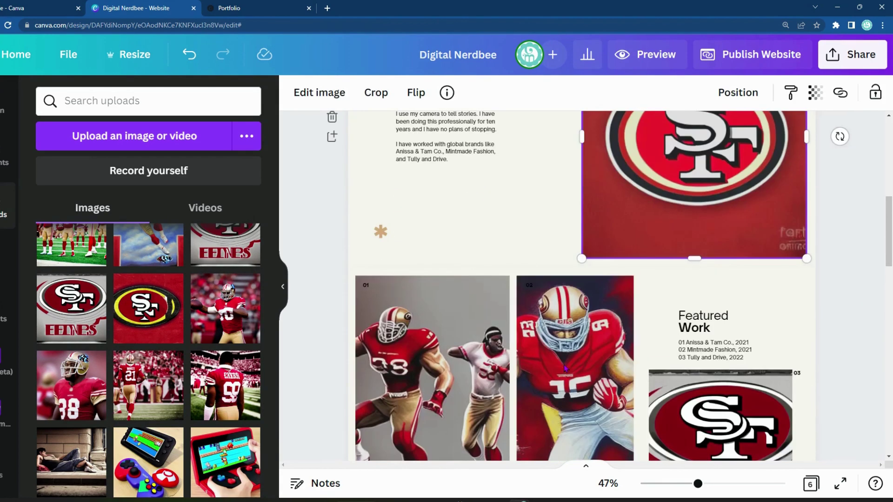
scroll(457, 363, down, 9)
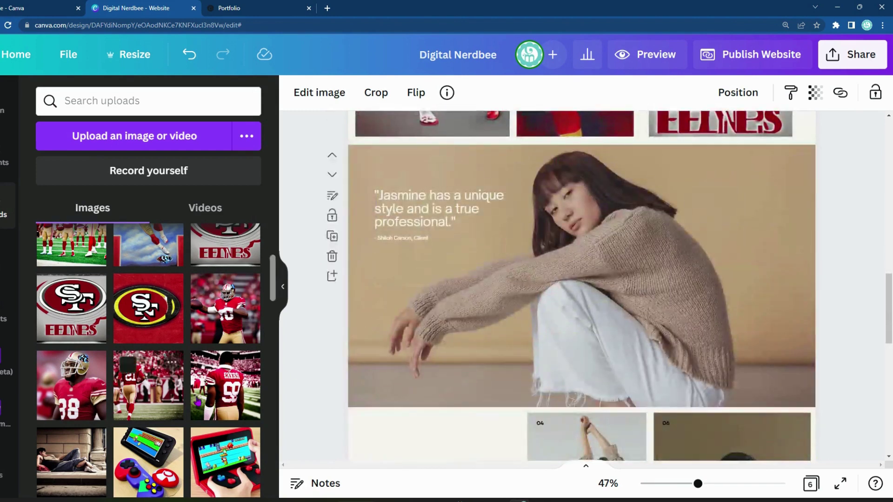
drag(205, 366, 670, 161)
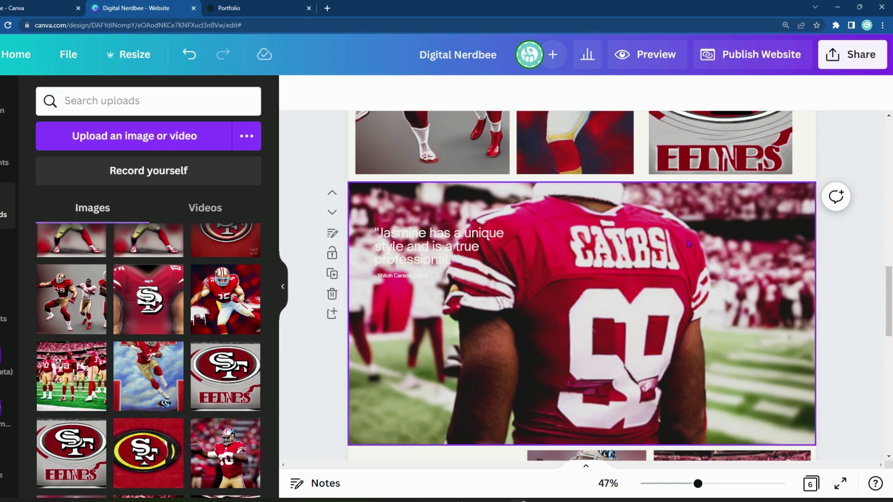
- Examine the adjustments, filters, tools and mockup effects available for editing the quote page's background image
double_click(640, 210)
click(310, 206)
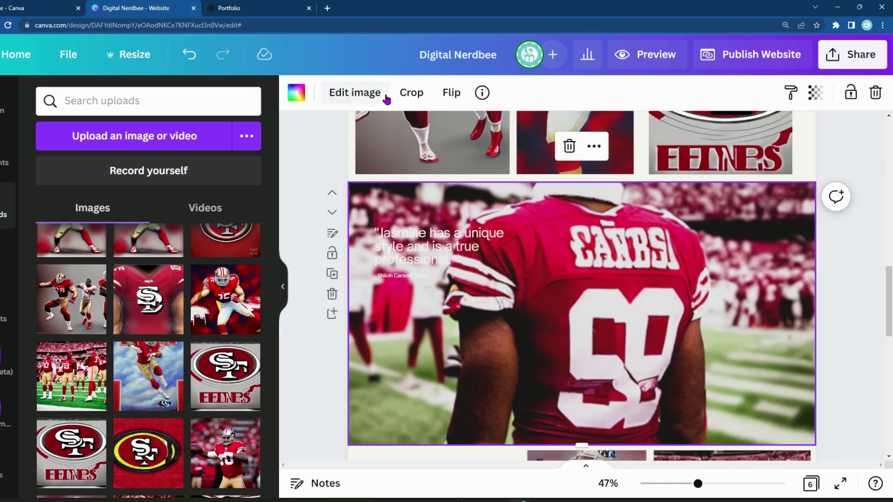
click(356, 93)
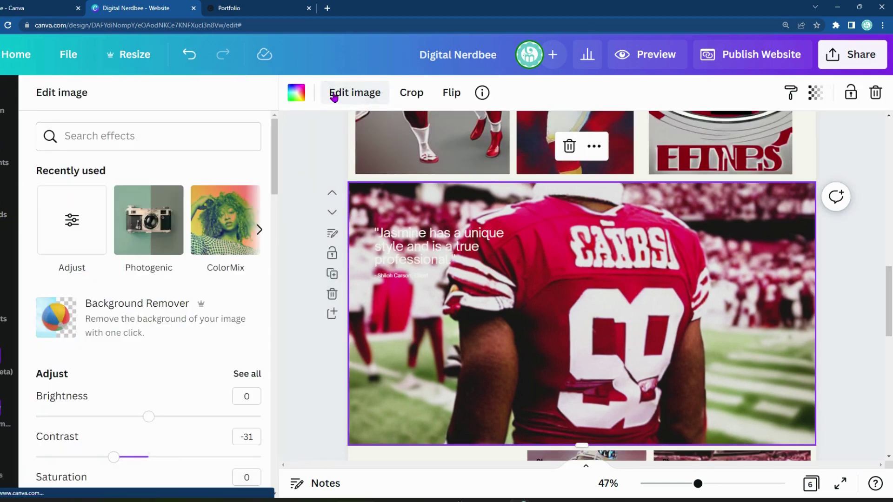
scroll(124, 349, down, 3)
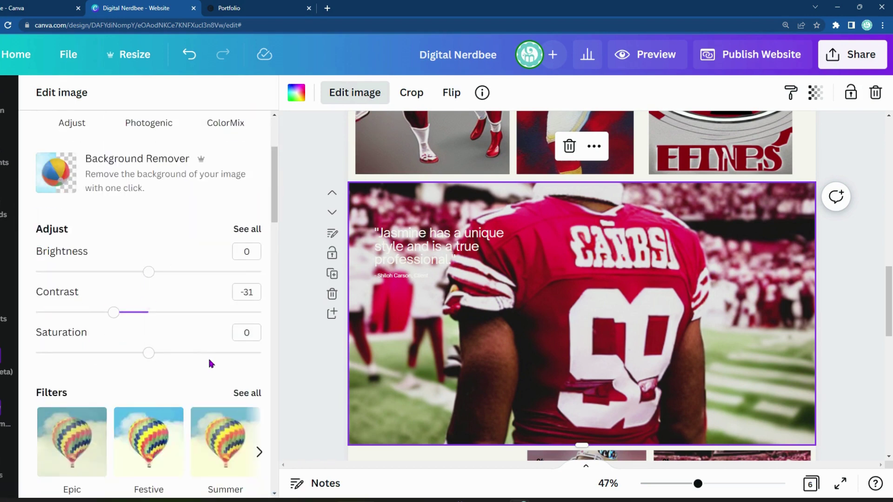
scroll(208, 357, down, 3)
click(66, 308)
scroll(209, 310, down, 4)
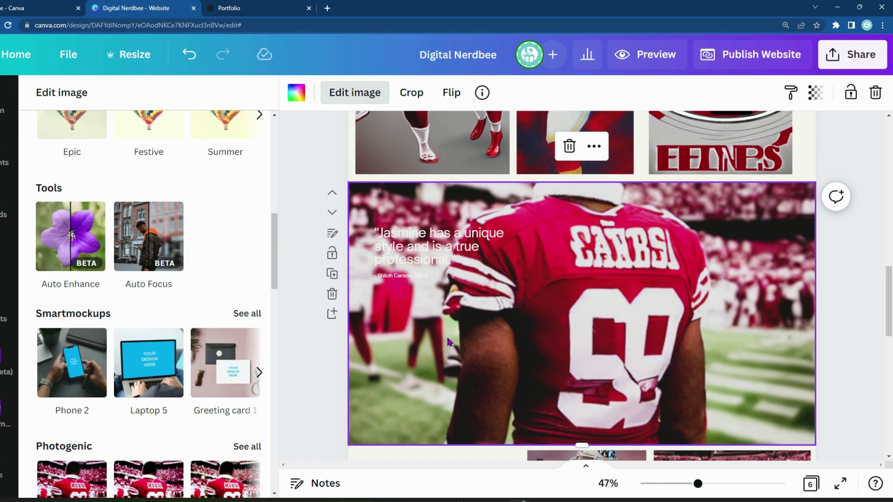
- Set the quote page's background image brightness to -21 and saturation to -16
scroll(117, 328, down, 7)
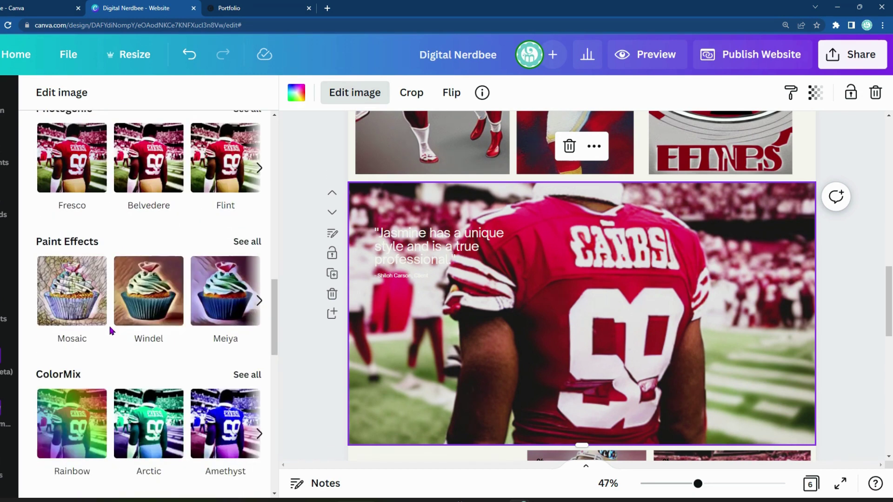
scroll(110, 330, down, 8)
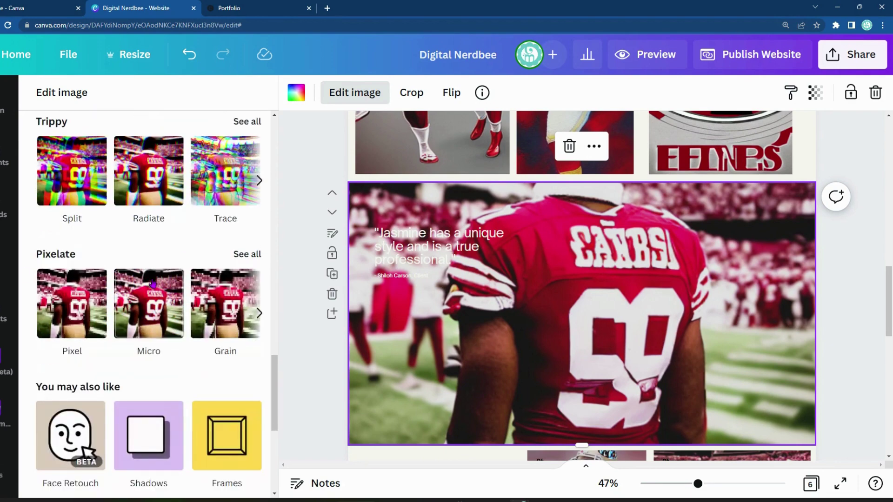
scroll(144, 325, down, 6)
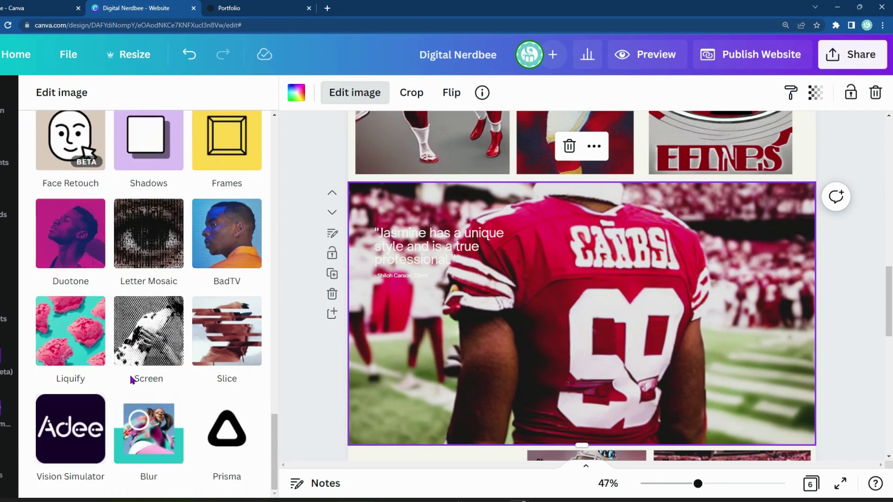
scroll(150, 235, up, 20)
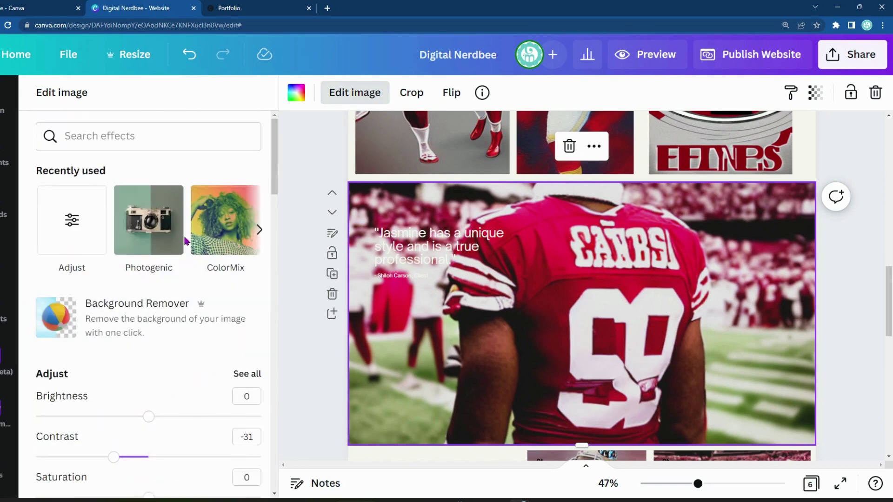
scroll(131, 307, down, 5)
scroll(214, 224, up, 2)
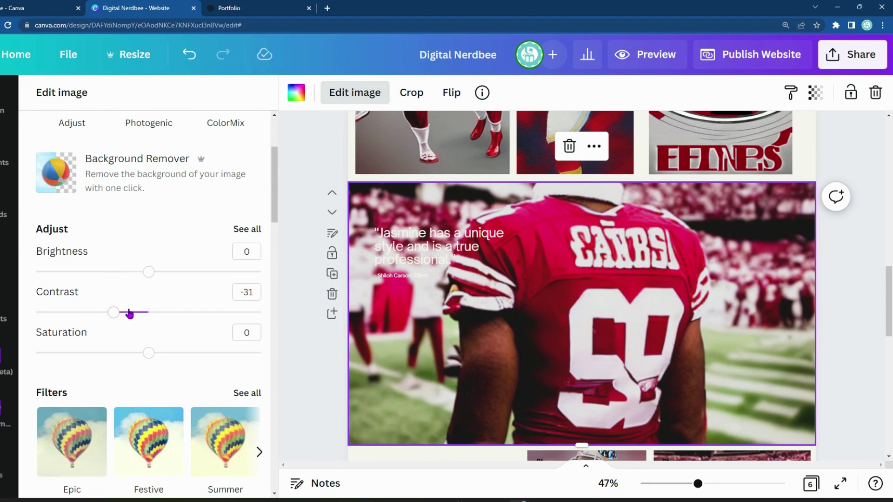
drag(148, 277, 125, 276)
mouse_move(147, 361)
mouse_down()
mouse_move(102, 361)
mouse_move(132, 361)
mouse_up()
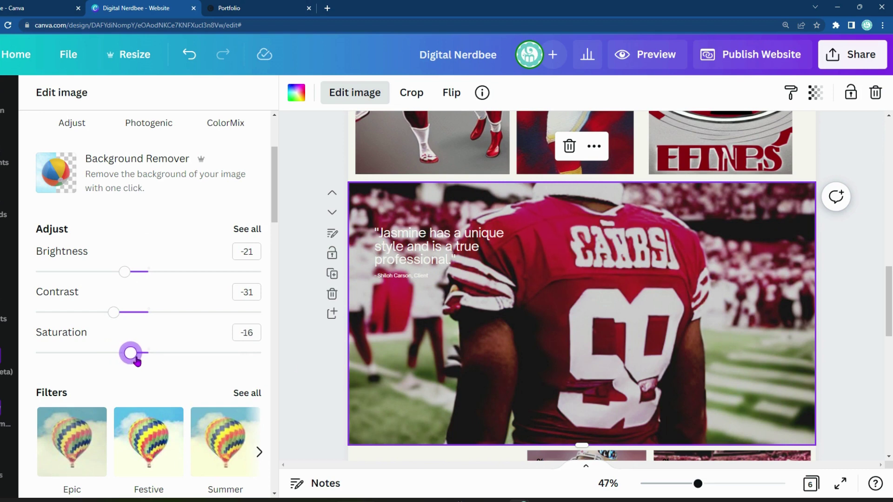
click(327, 392)
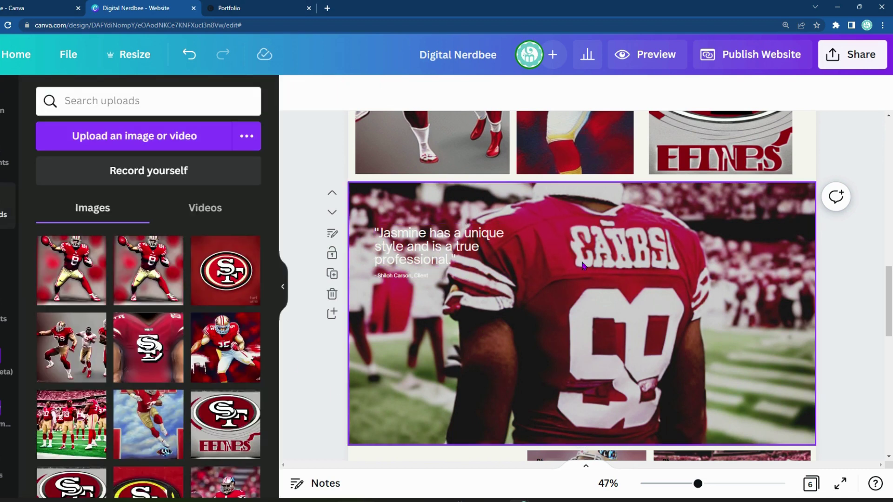
- Recolour the DIGITAL NERDBEE cover heading with the document's tan colour
scroll(583, 265, up, 10)
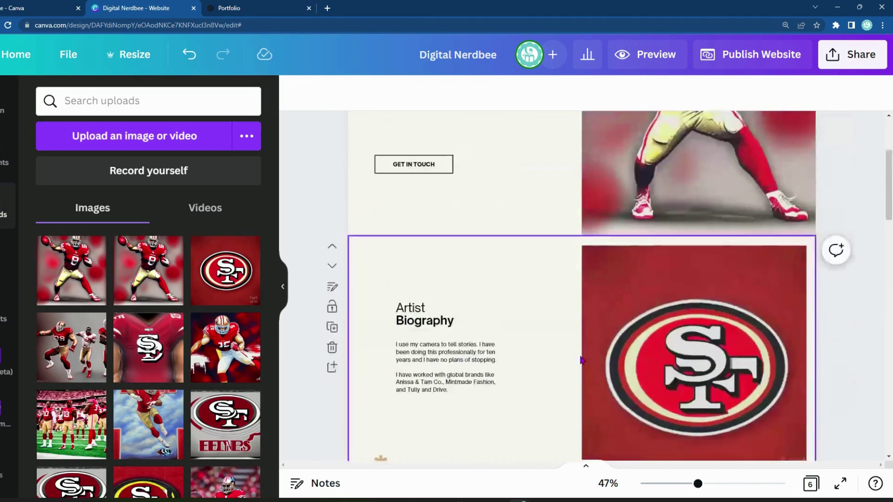
scroll(582, 360, up, 3)
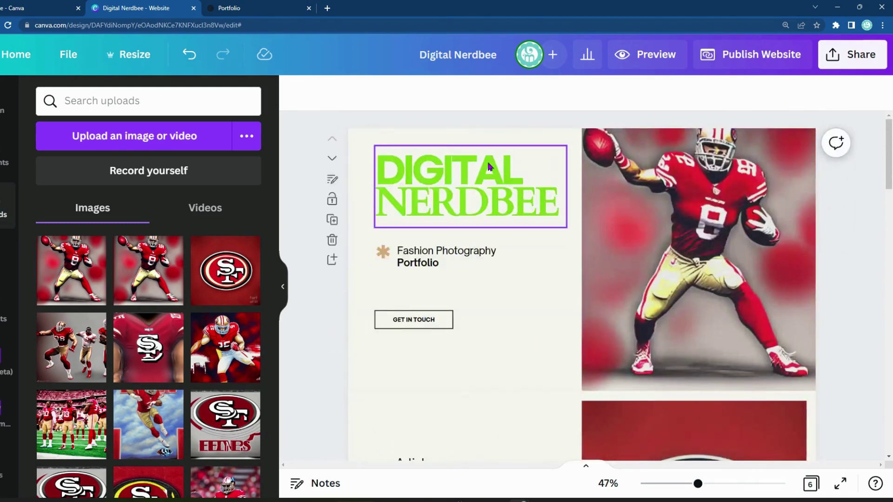
click(447, 178)
click(515, 92)
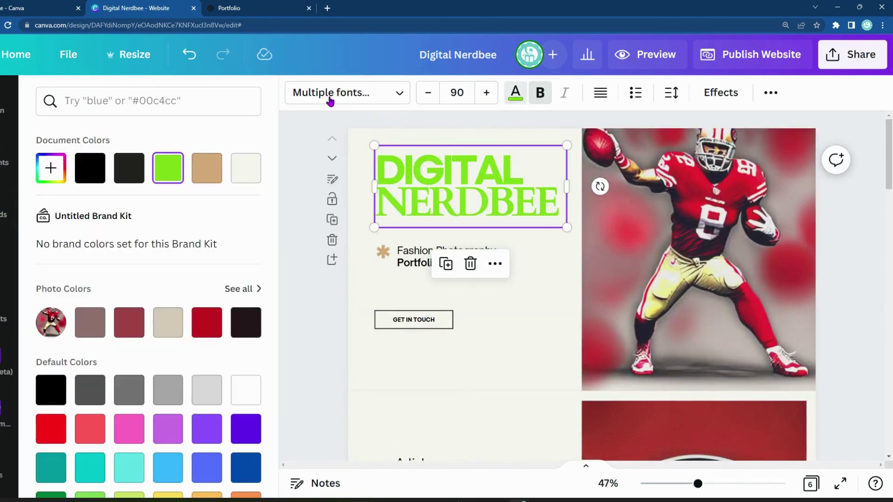
click(207, 168)
key(Escape)
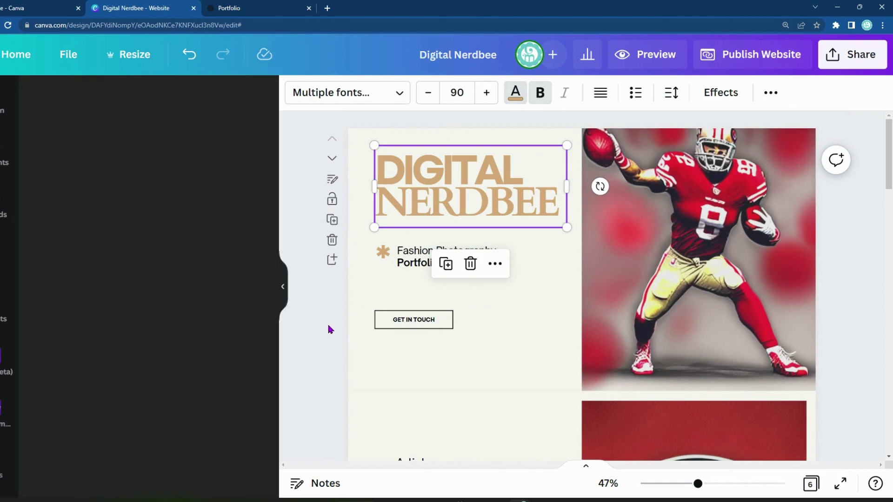
- Try the player photo's colours on the cover page background and settle on its near-black shade
click(523, 366)
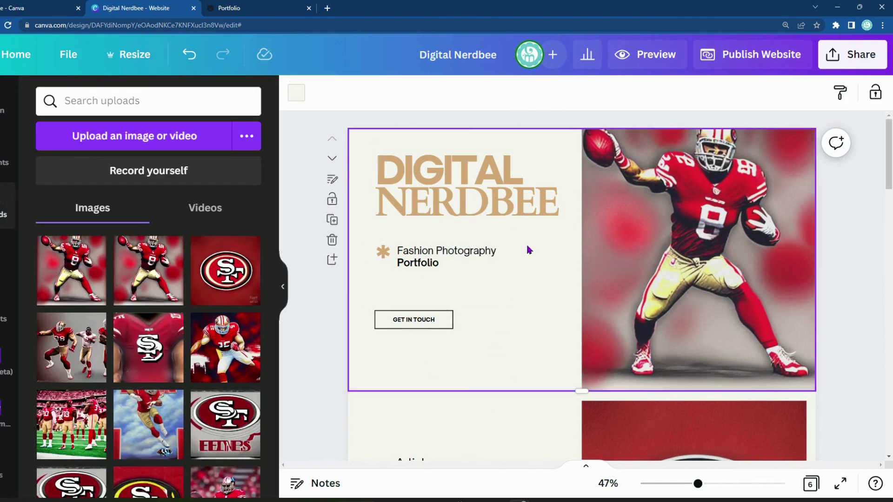
click(296, 98)
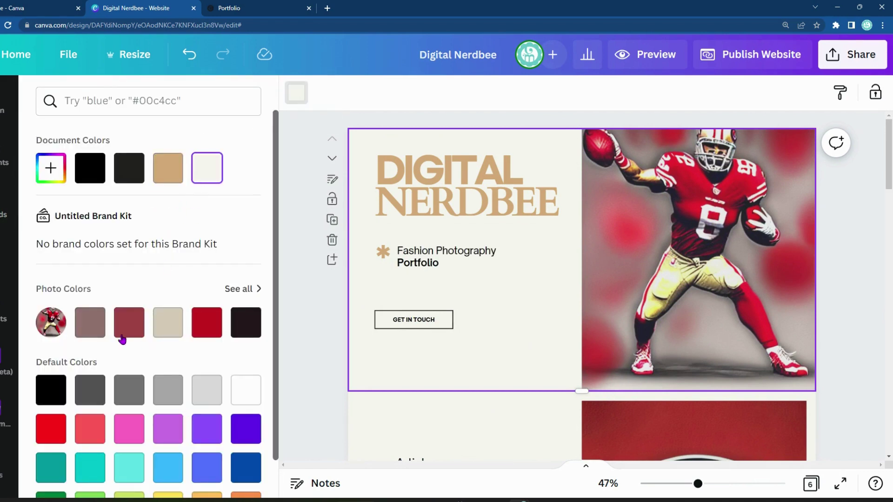
click(95, 329)
click(141, 330)
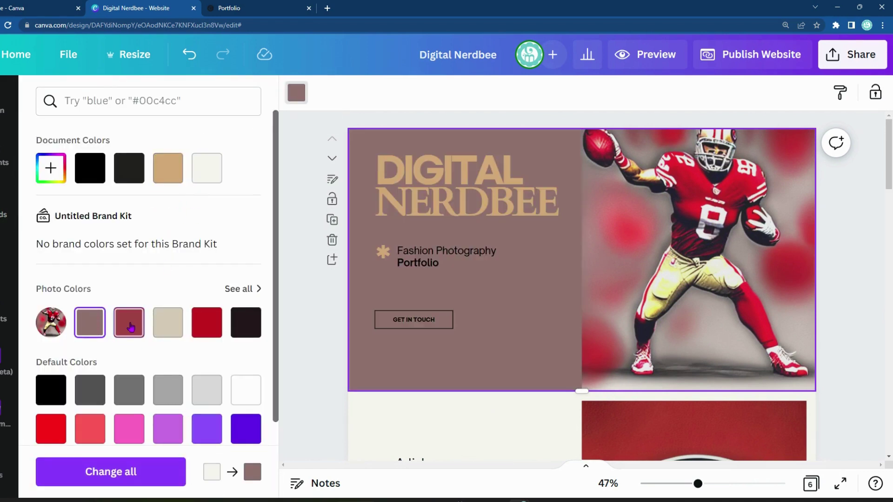
click(216, 327)
click(245, 323)
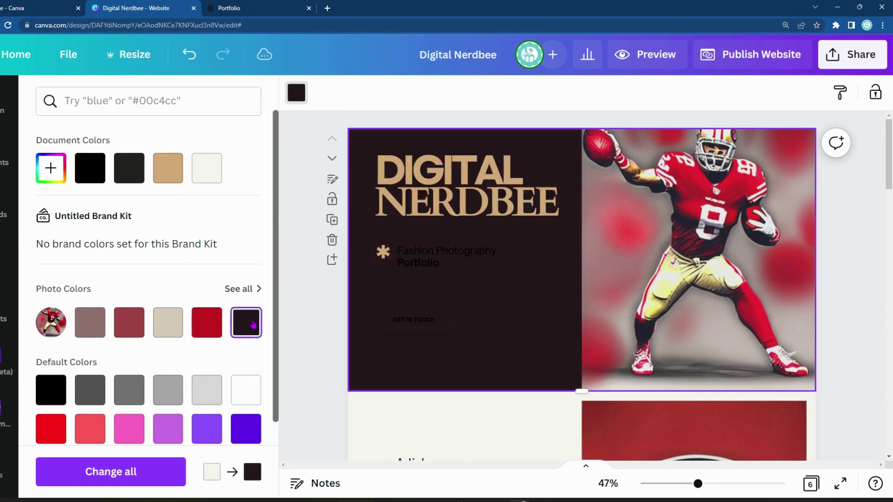
click(317, 328)
- Change the cover's Fashion Photography Portfolio subtitle and GET IN TOUCH button text to the document's off-white colour
click(446, 257)
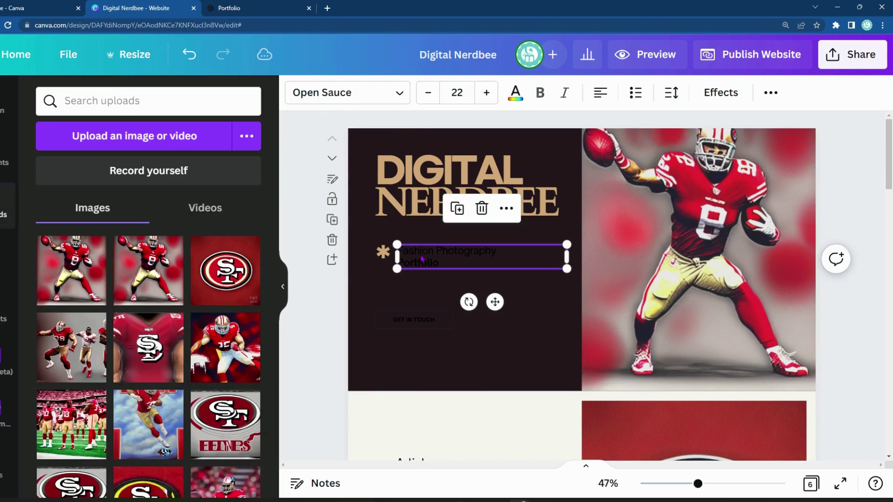
click(515, 93)
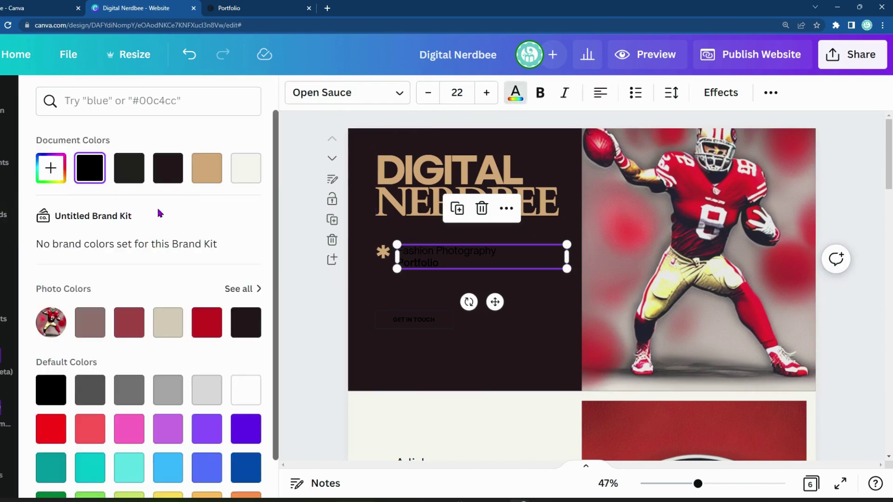
click(242, 169)
click(426, 320)
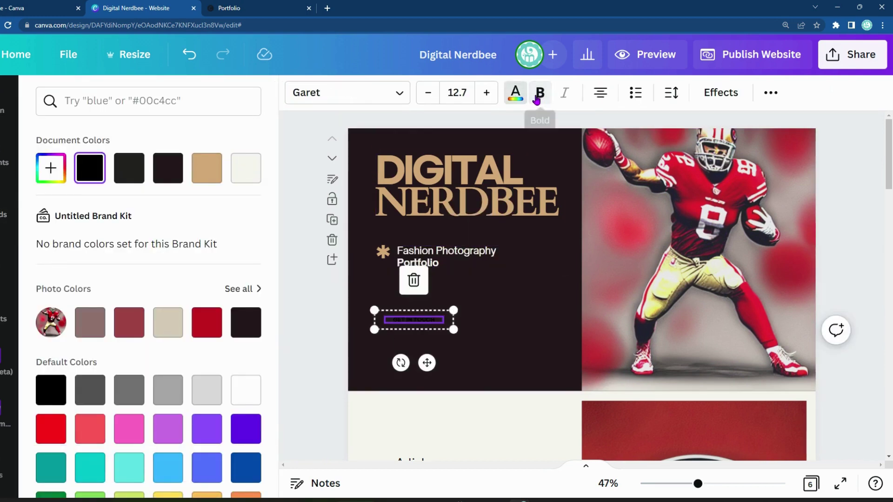
click(246, 168)
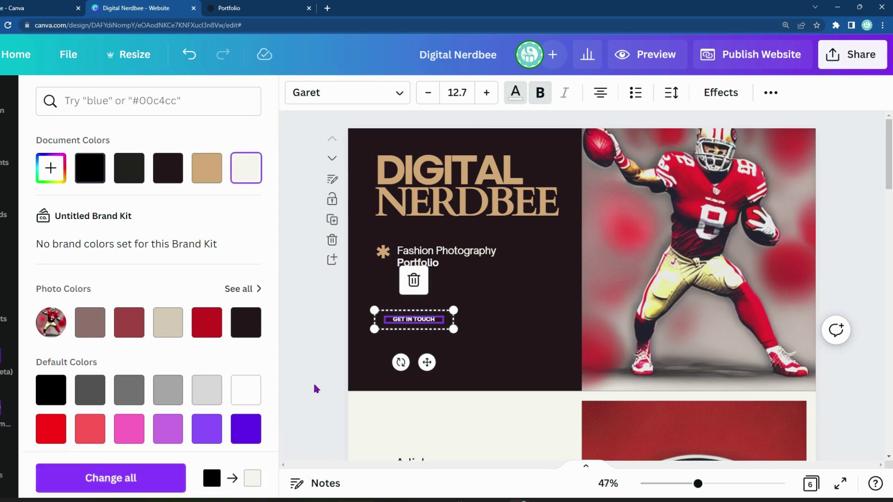
click(305, 315)
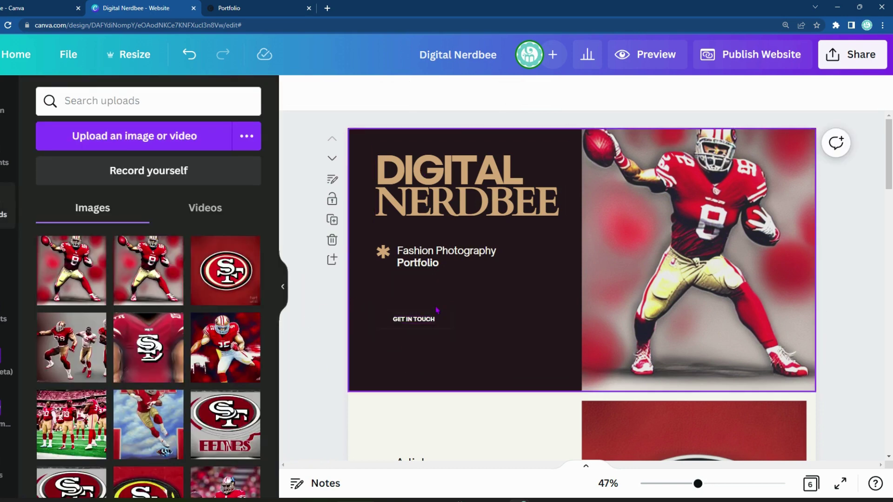
- Review the website pages from the cover to the Get in Touch section, including the cover's button and player photo
scroll(437, 300, down, 10)
scroll(437, 302, up, 8)
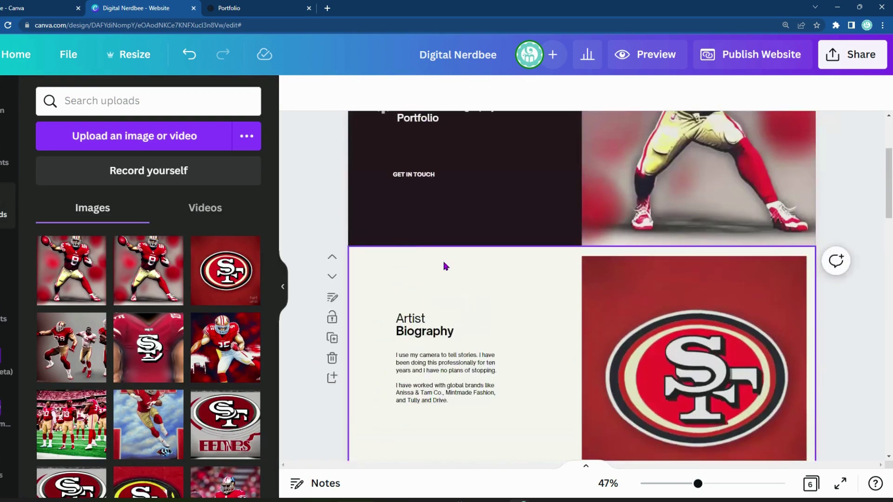
scroll(442, 265, down, 16)
scroll(504, 309, down, 6)
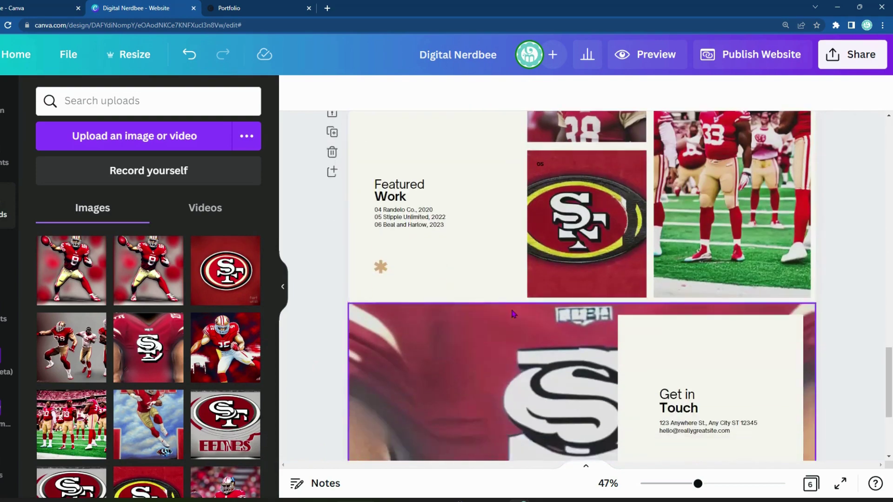
scroll(629, 417, up, 20)
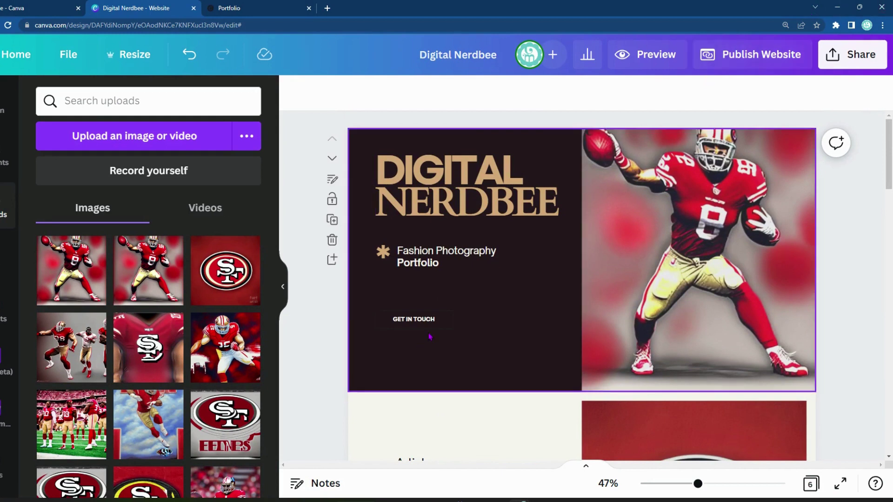
click(432, 315)
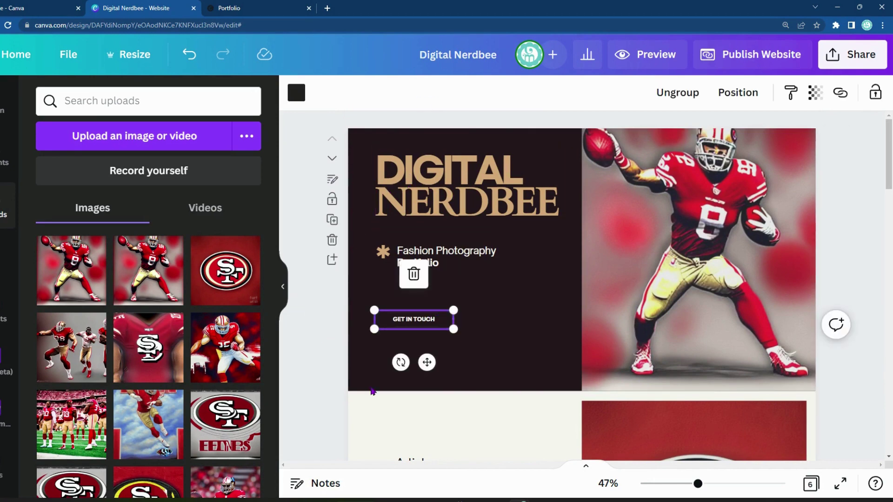
click(305, 373)
scroll(305, 373, down, 5)
scroll(309, 370, down, 2)
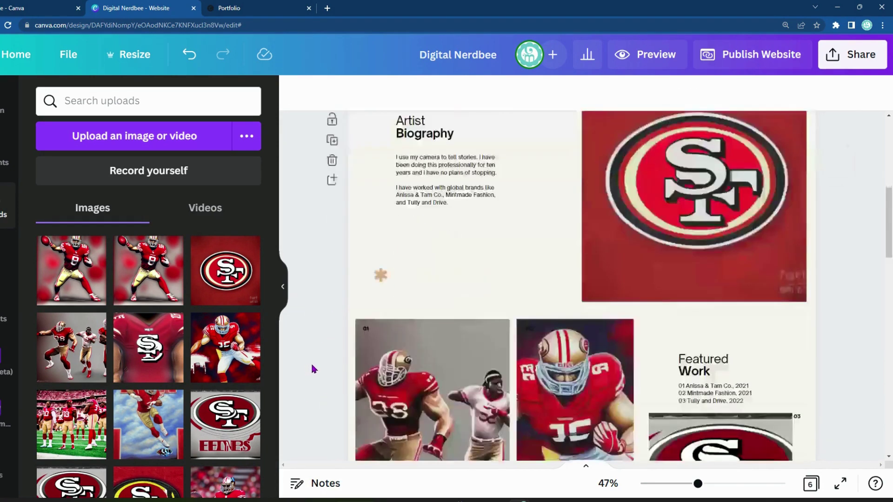
scroll(313, 368, up, 6)
click(701, 225)
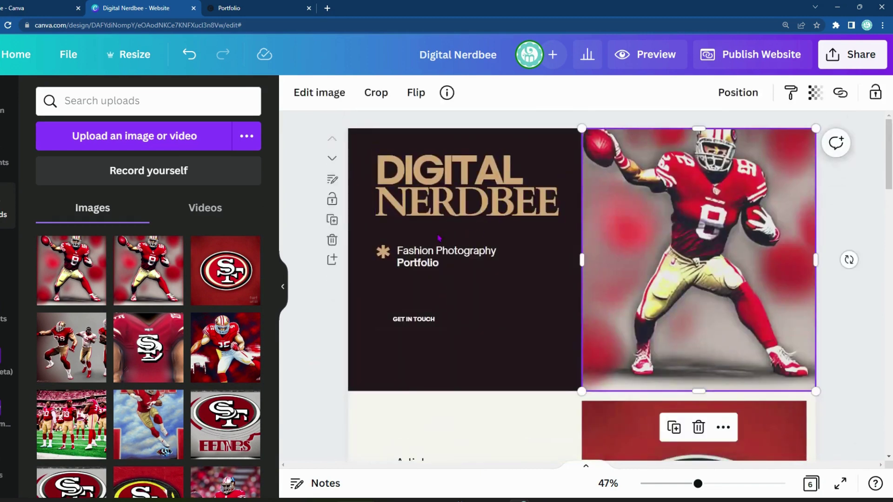
key(Tab)
key(Tab)
key(Tab)
click(413, 319)
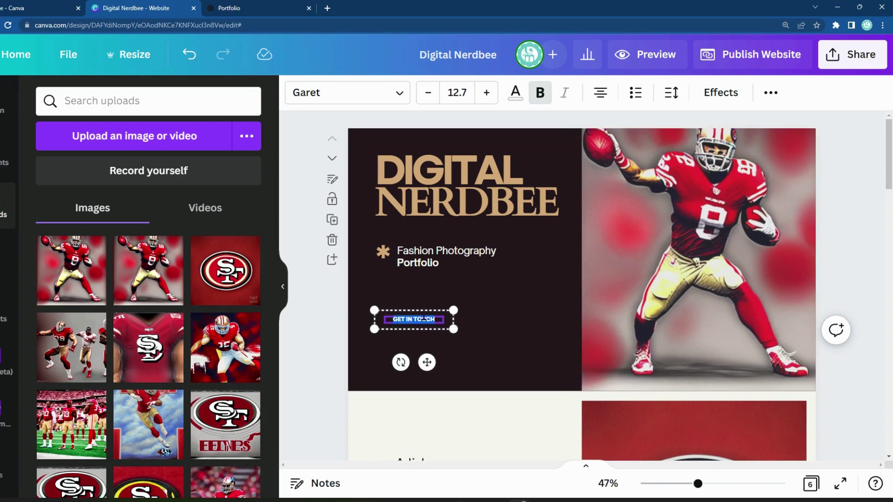
click(770, 93)
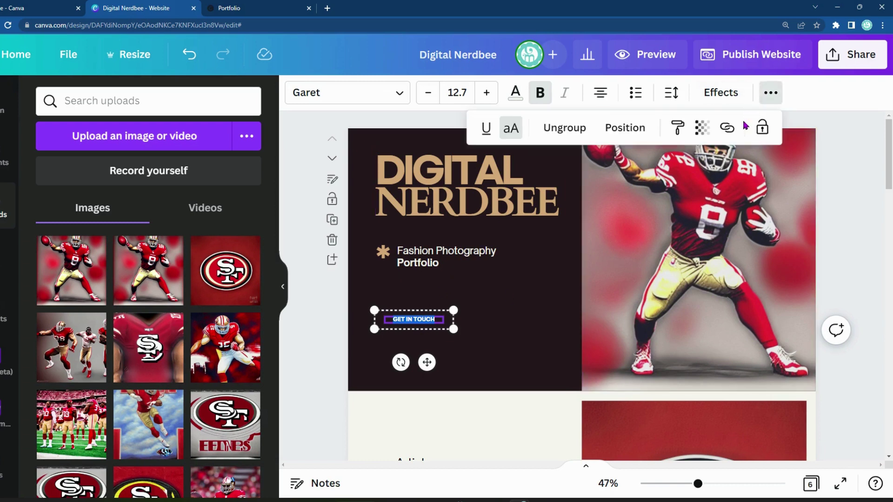
click(728, 130)
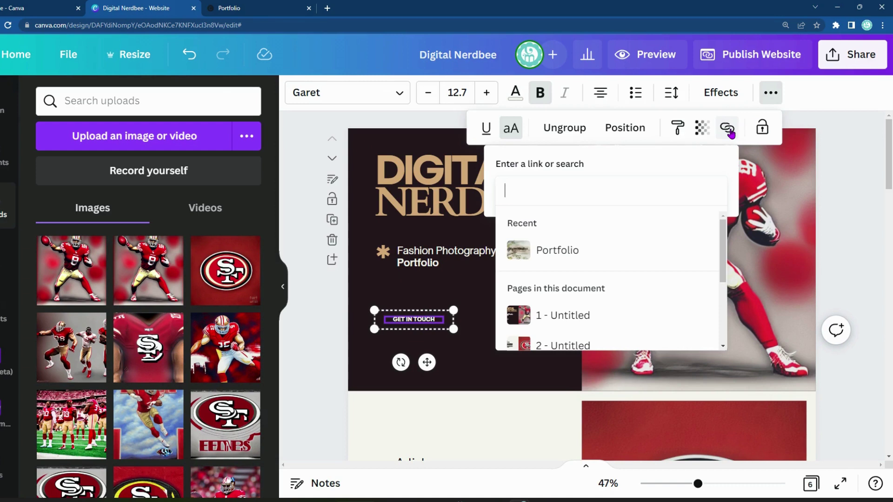
text(www.tiktok.c)
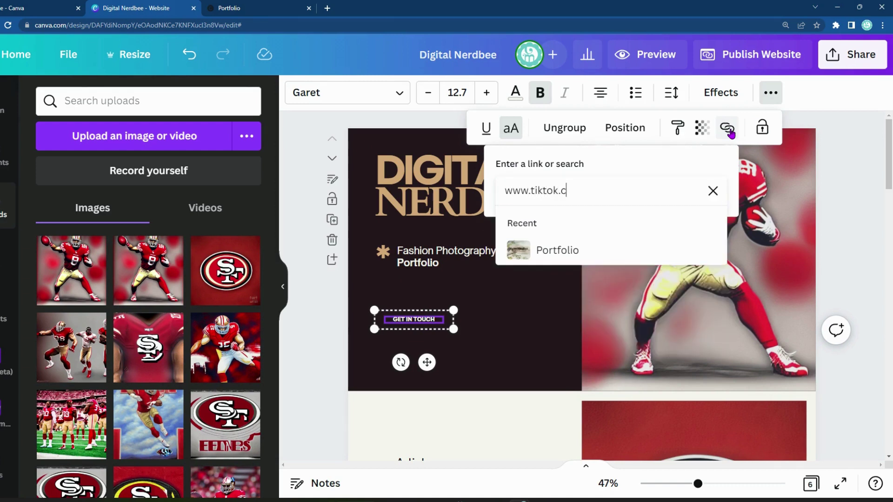
text(om)
key(Return)
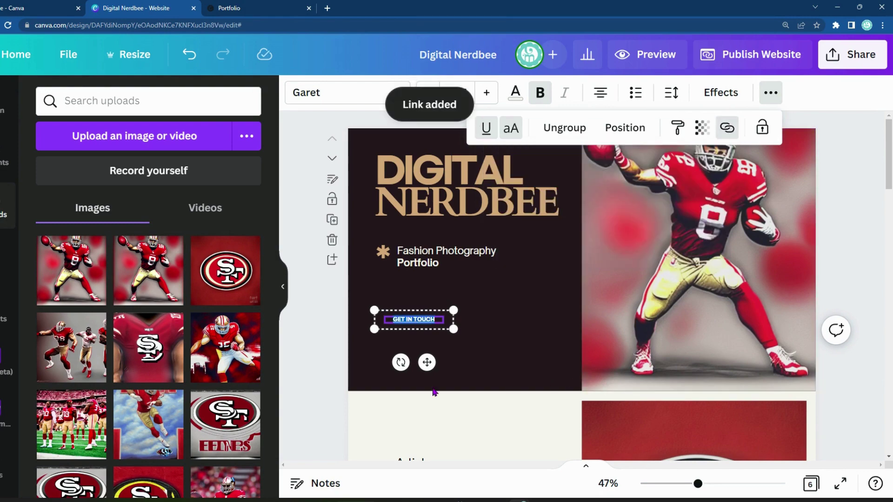
scroll(334, 371, down, 10)
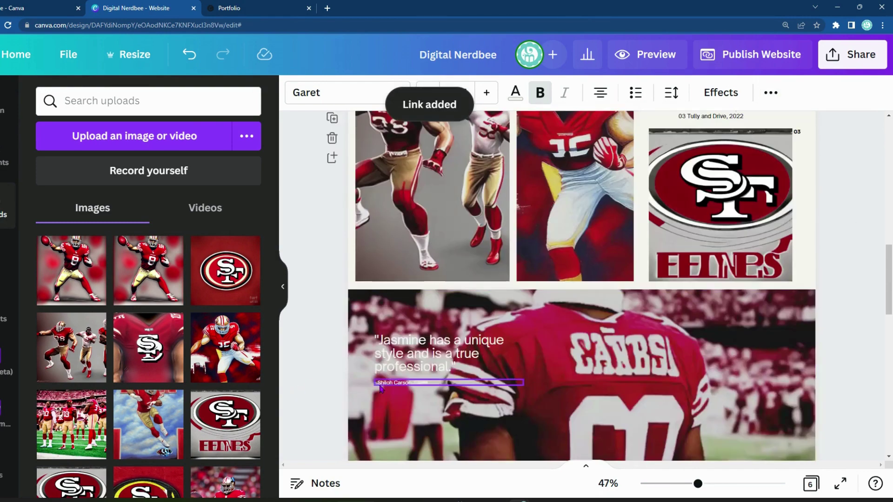
scroll(381, 389, down, 5)
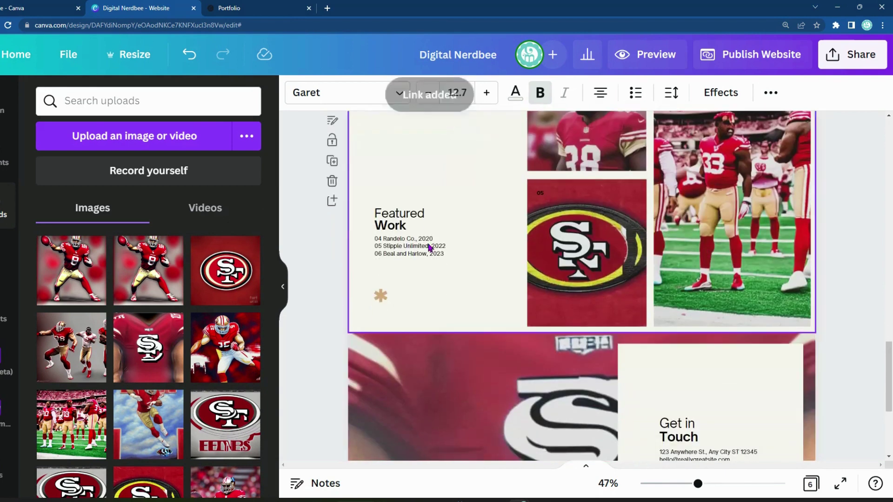
scroll(414, 306, down, 4)
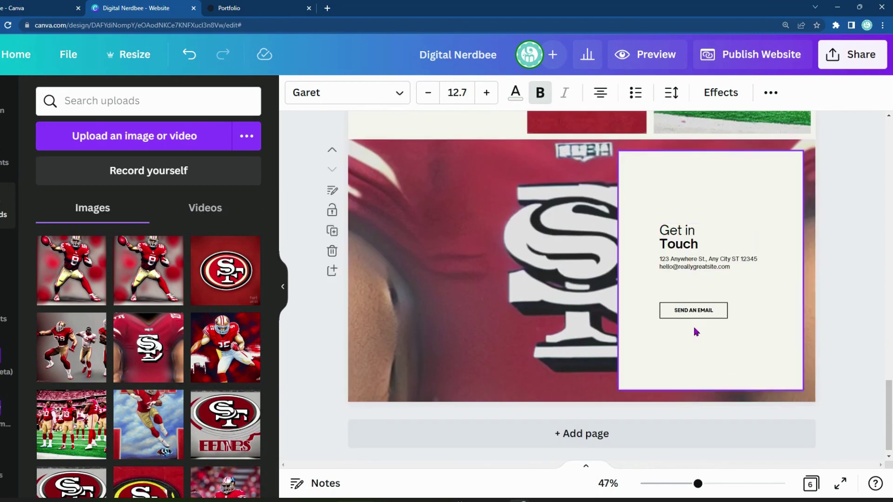
double_click(696, 310)
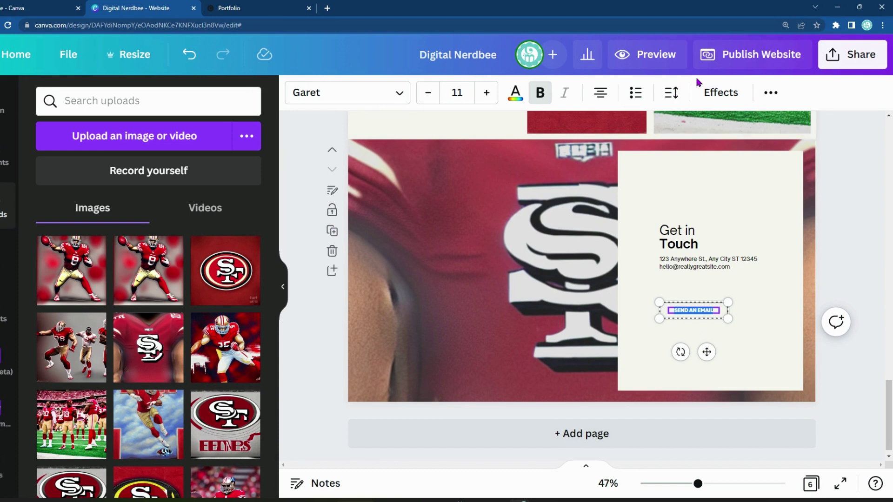
click(771, 92)
click(727, 128)
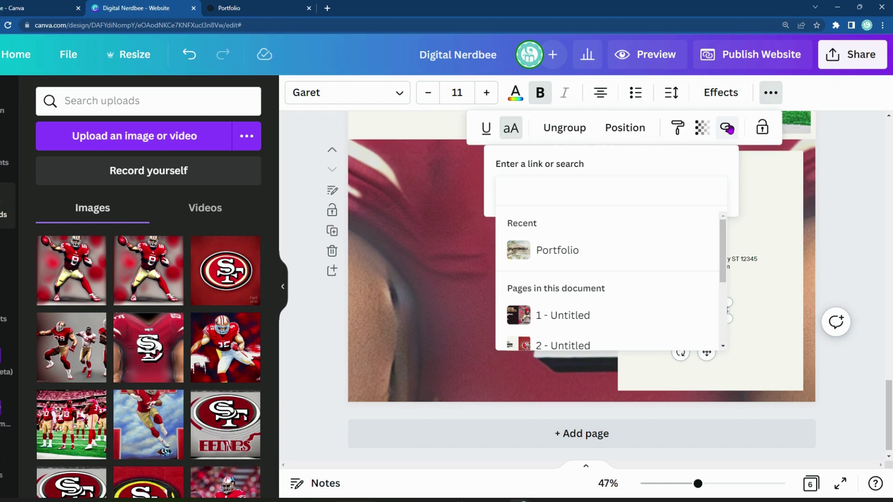
text(www)
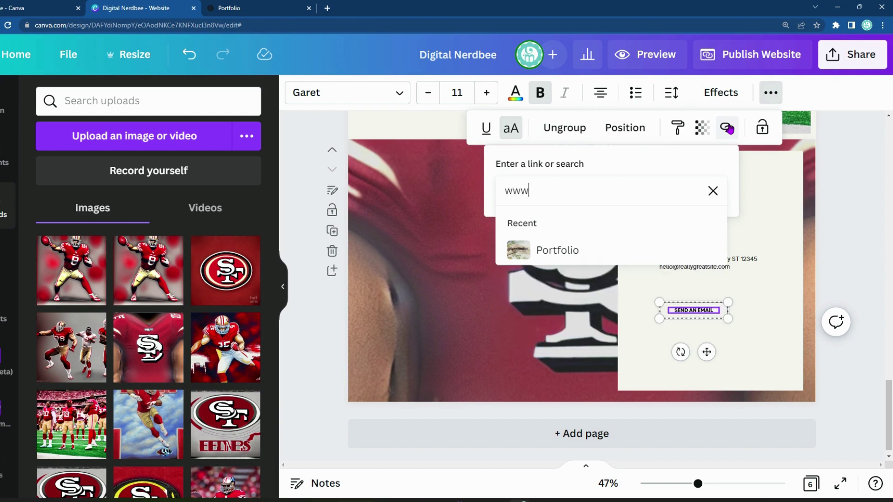
text(.snapchat.vo)
key(BackSpace)
key(BackSpace)
text(com)
key(Return)
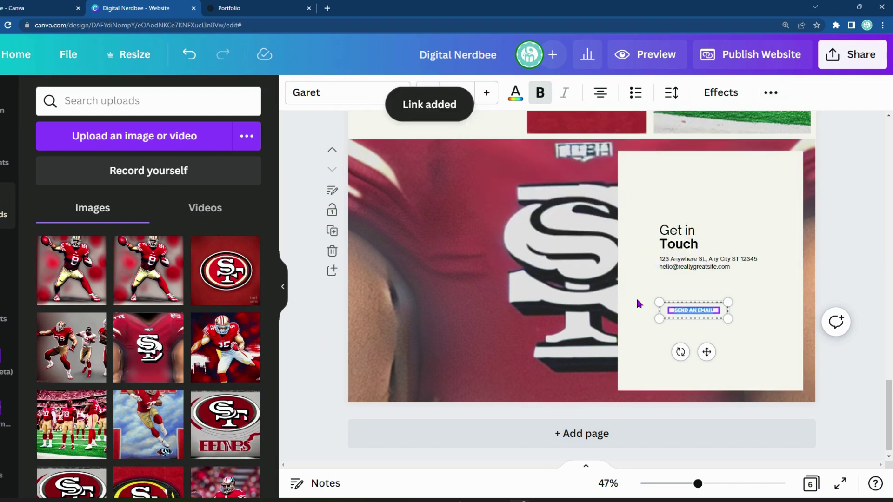
click(319, 324)
- Review the website pages from the Artist Biography section down to the second Featured Work section
scroll(572, 393, up, 15)
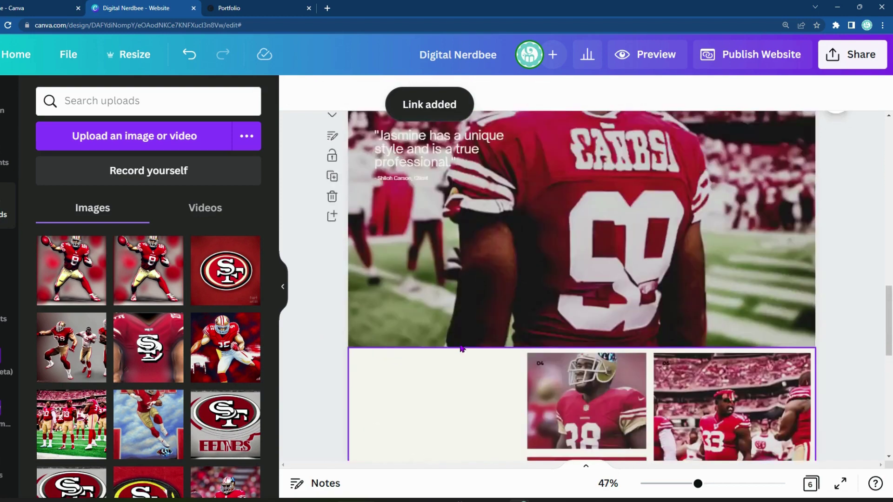
scroll(572, 326, down, 7)
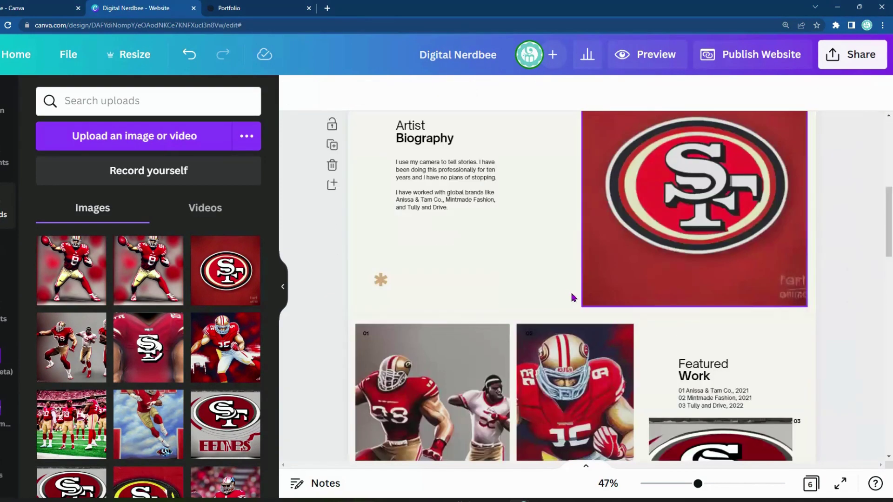
scroll(535, 353, down, 7)
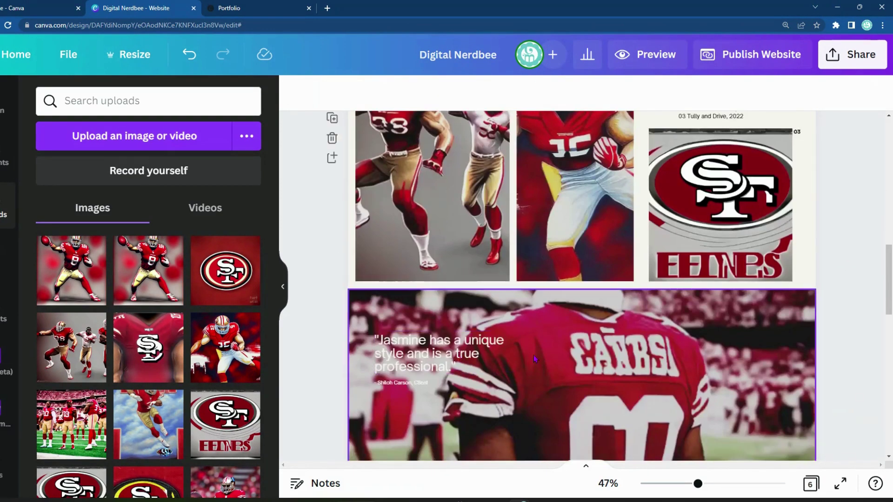
scroll(470, 341, down, 3)
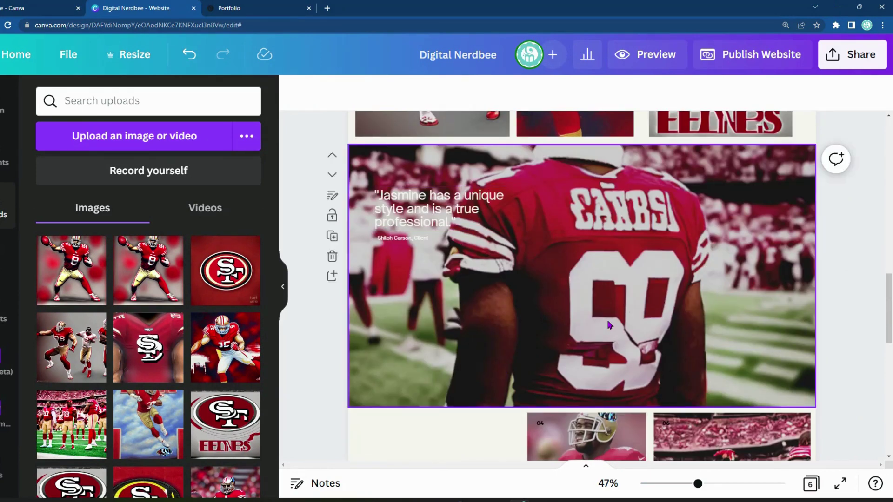
scroll(474, 319, down, 3)
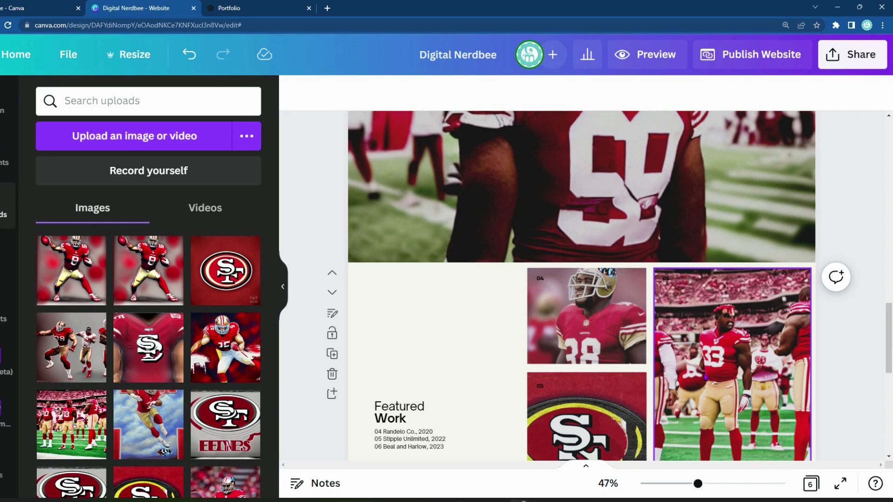
scroll(467, 361, down, 4)
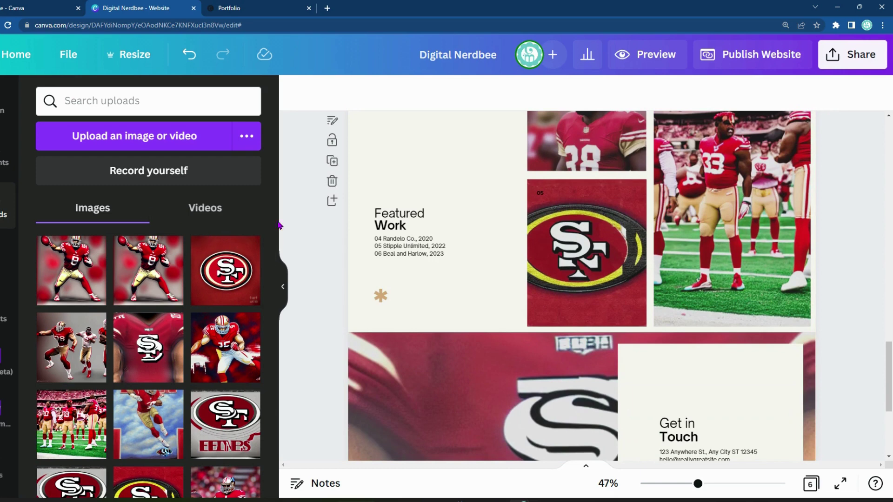
scroll(392, 294, up, 4)
scroll(392, 294, down, 3)
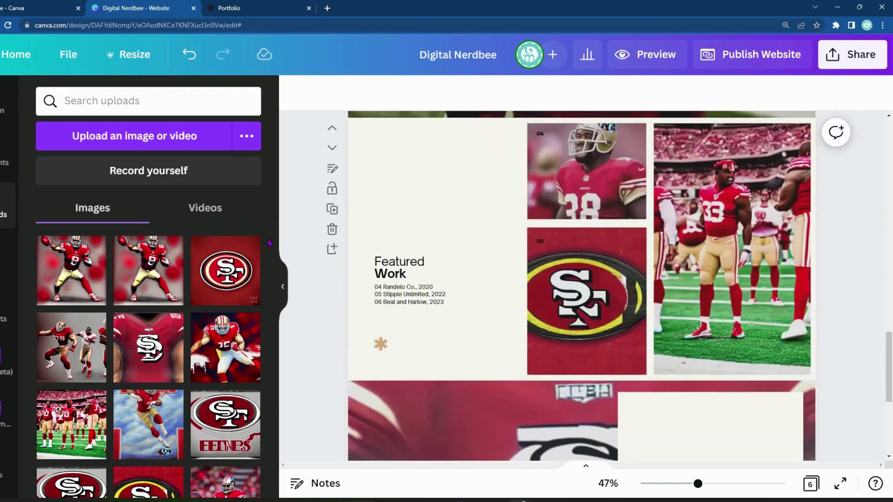
- Add a subheading reading Portfolio above the second Featured Work heading and line it up with that heading's left edge
click(5, 274)
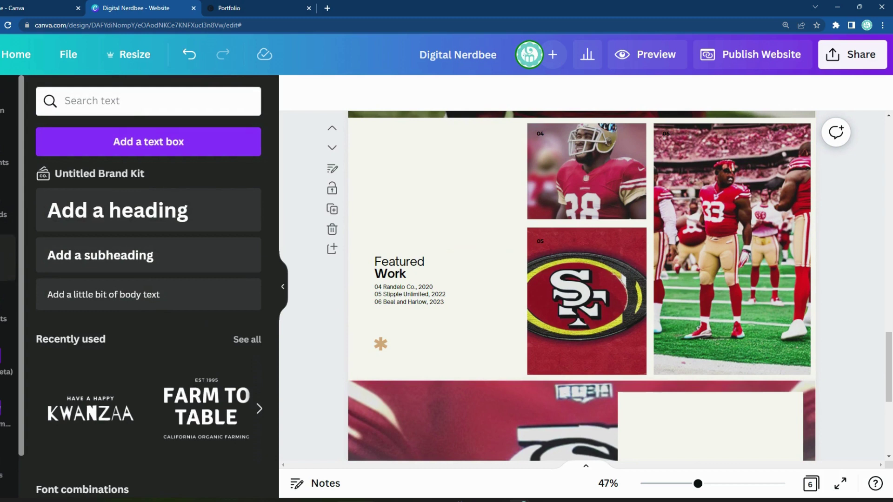
click(115, 260)
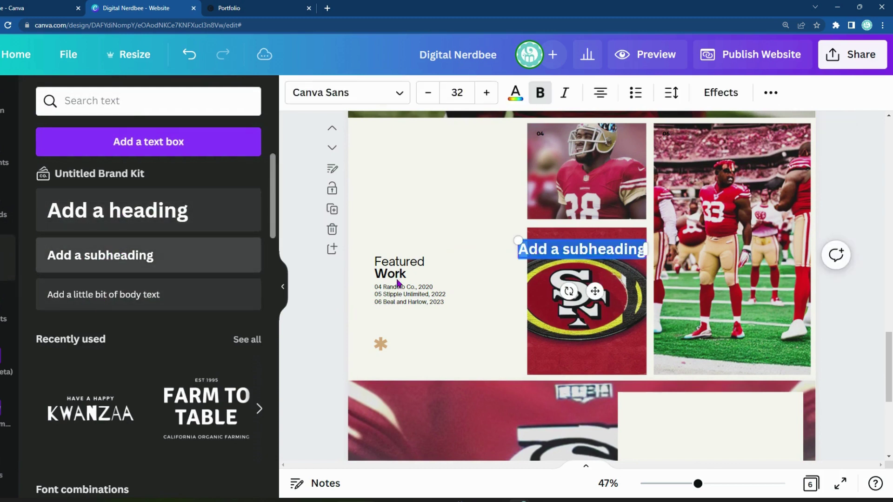
click(508, 239)
drag(549, 240, 418, 171)
double_click(419, 173)
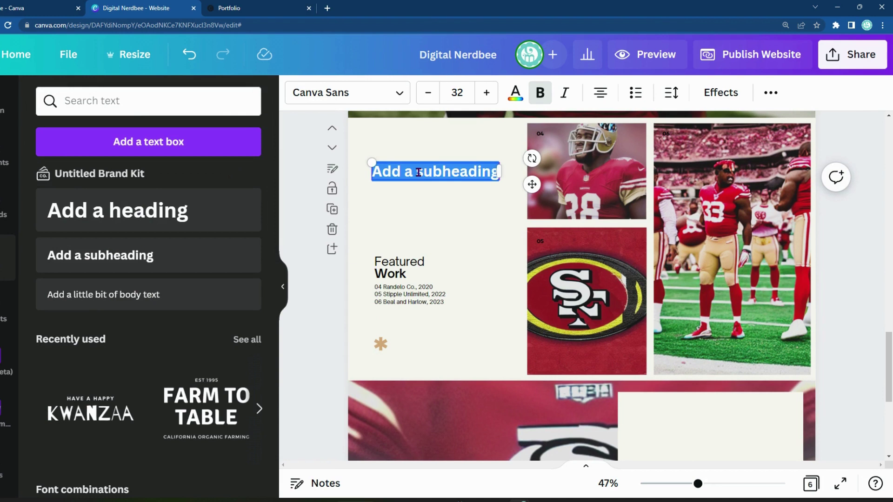
text(Portfolio)
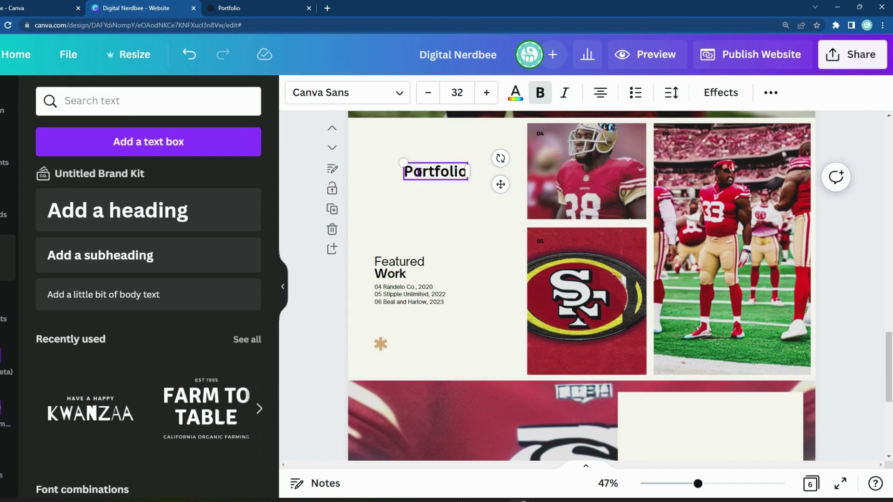
drag(435, 171, 406, 171)
click(315, 180)
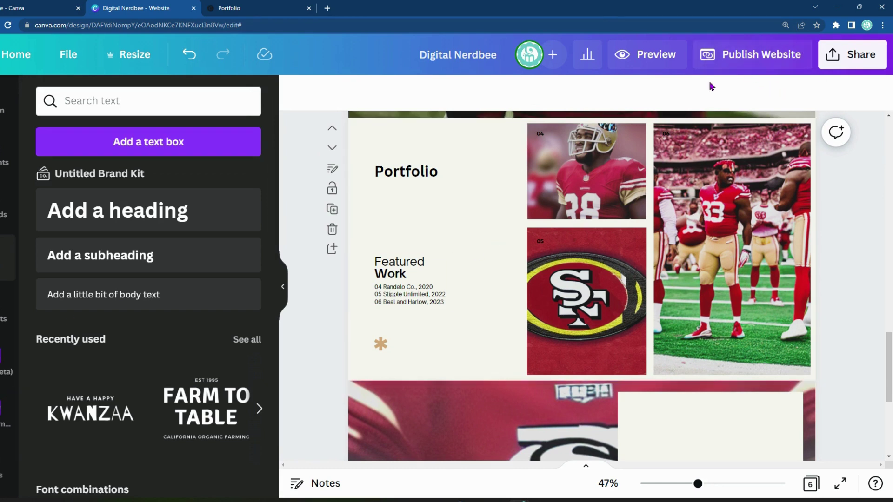
- Preview the website in desktop view and look through it from the cover to the Get in Touch section
click(645, 57)
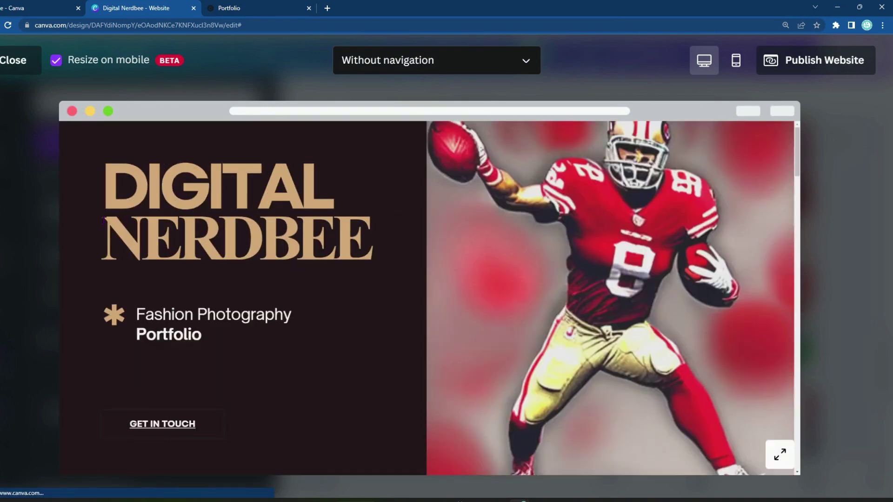
scroll(367, 323, down, 8)
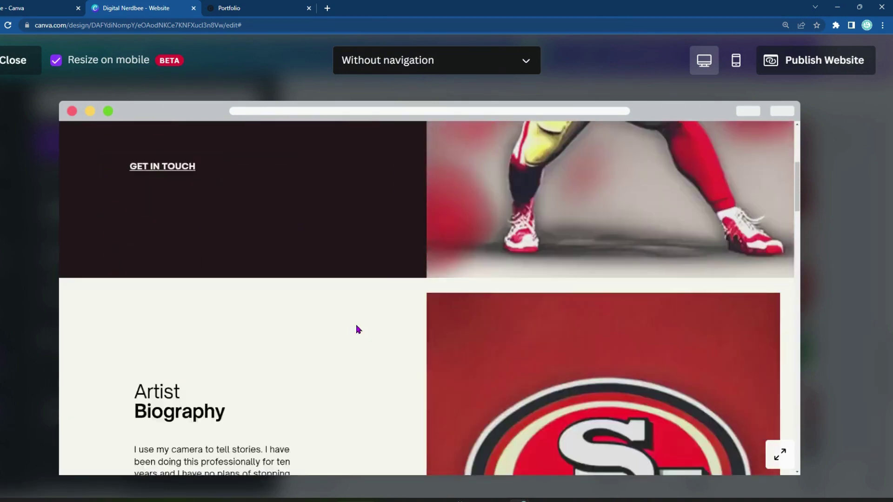
scroll(307, 331, down, 10)
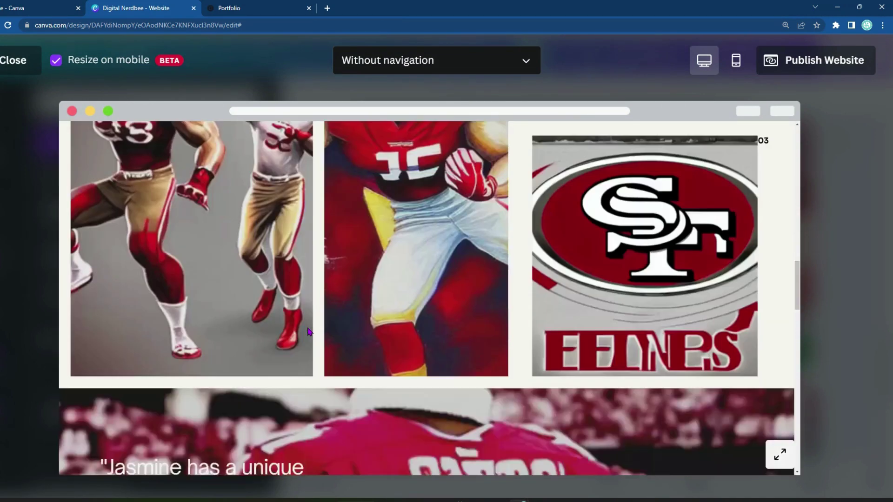
scroll(308, 331, down, 8)
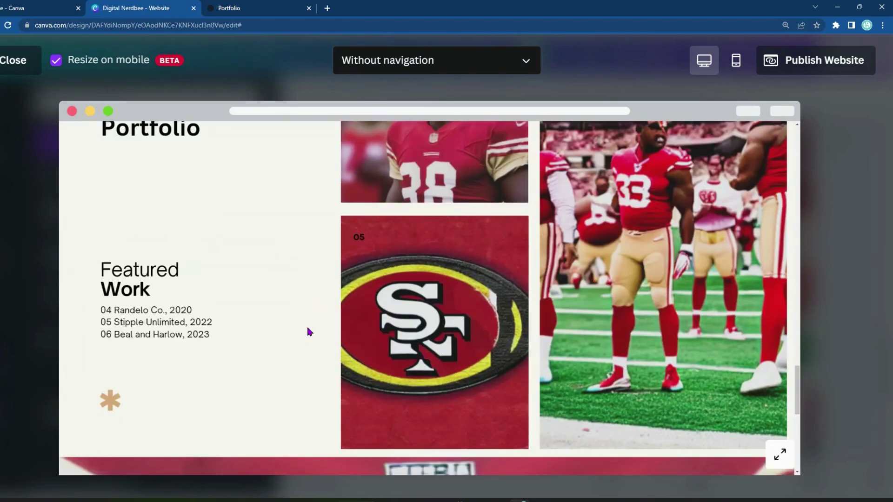
scroll(309, 333, down, 5)
scroll(638, 162, down, 3)
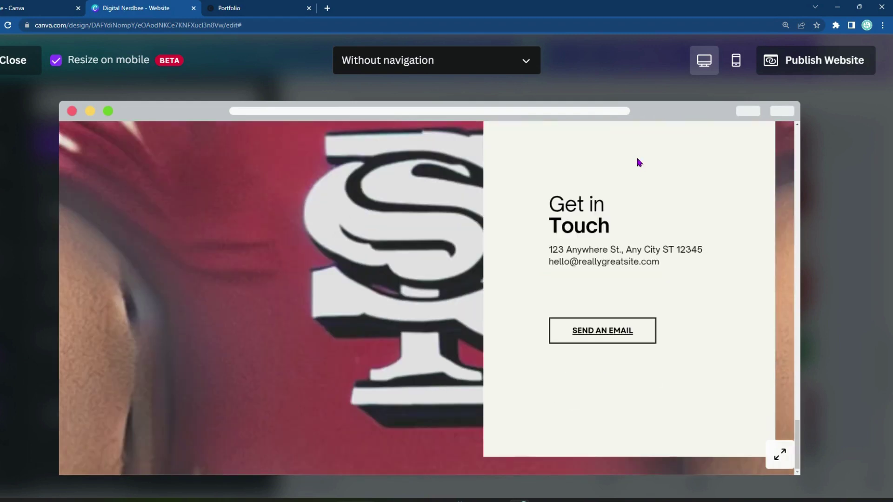
- Switch the preview to mobile view and check the layout from the cover to the first Featured Work section
click(736, 65)
scroll(396, 346, up, 5)
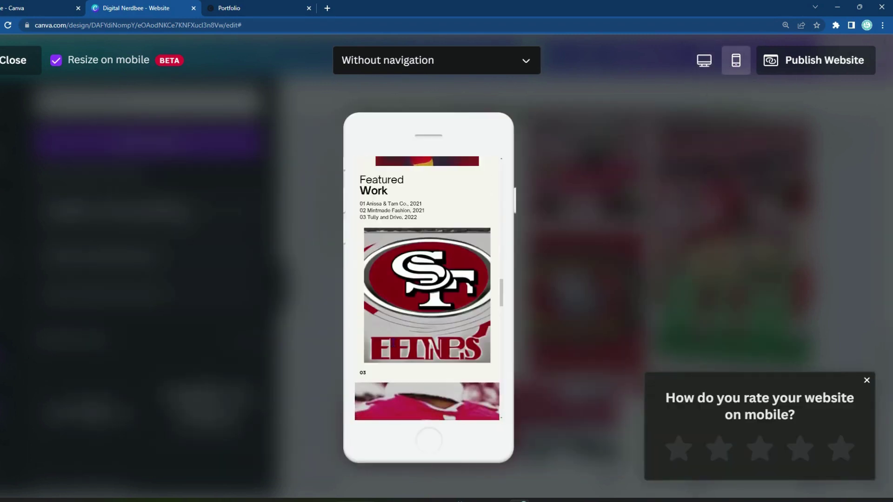
scroll(396, 347, up, 10)
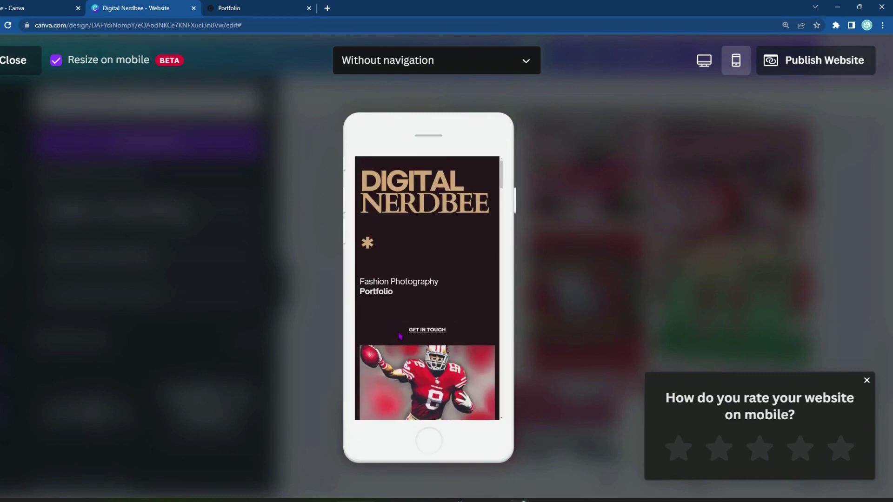
scroll(400, 336, down, 12)
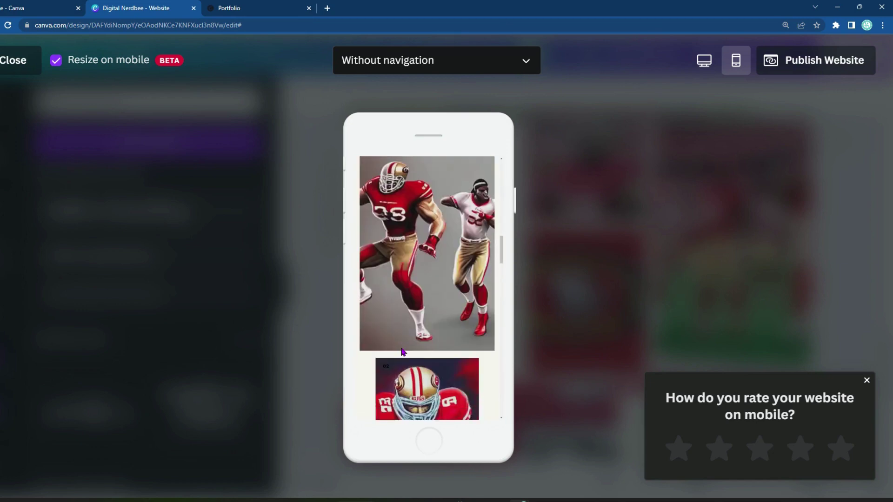
scroll(401, 352, down, 4)
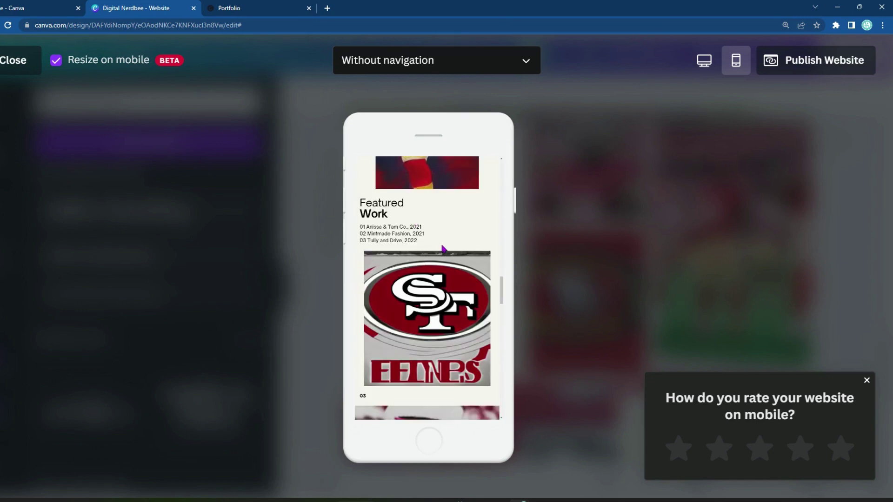
- Examine the first Featured Work text and player photos in the mobile preview, finishing back at the cover
drag(442, 249, 360, 203)
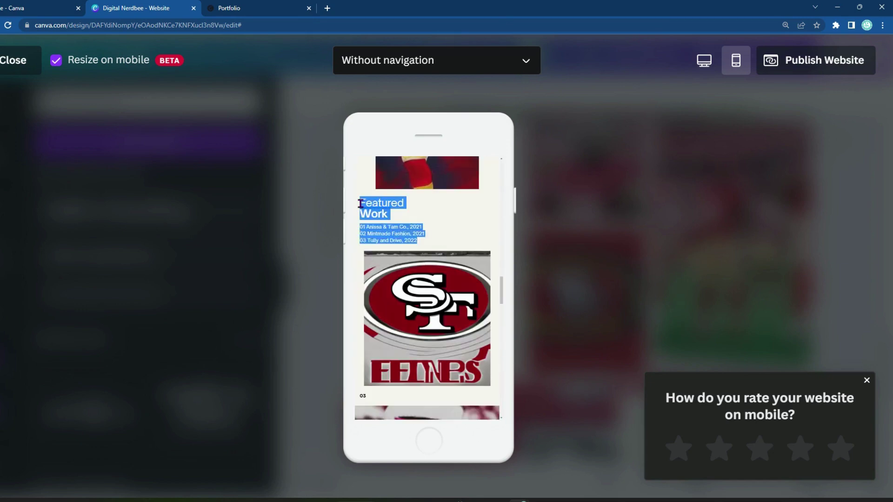
click(430, 223)
drag(374, 197, 421, 230)
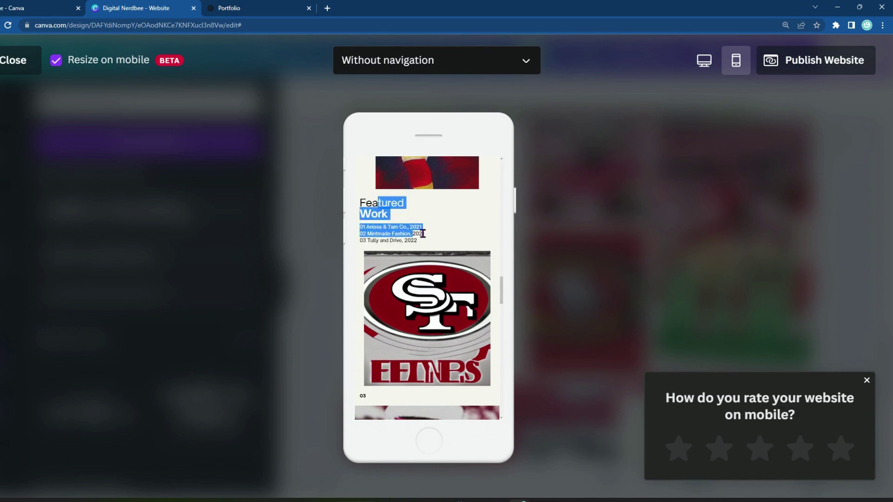
click(435, 240)
scroll(422, 301, up, 3)
mouse_move(427, 365)
mouse_down()
mouse_move(360, 350)
mouse_move(412, 359)
mouse_up()
click(366, 354)
scroll(414, 355, up, 2)
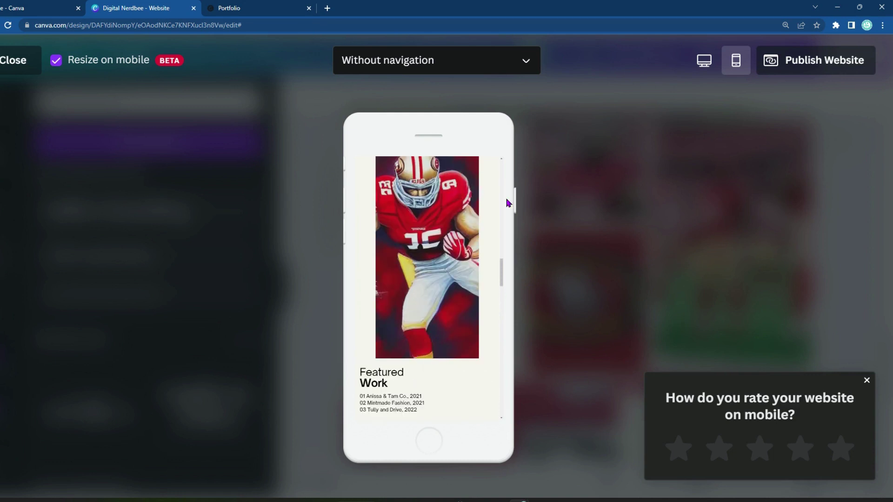
scroll(444, 333, up, 10)
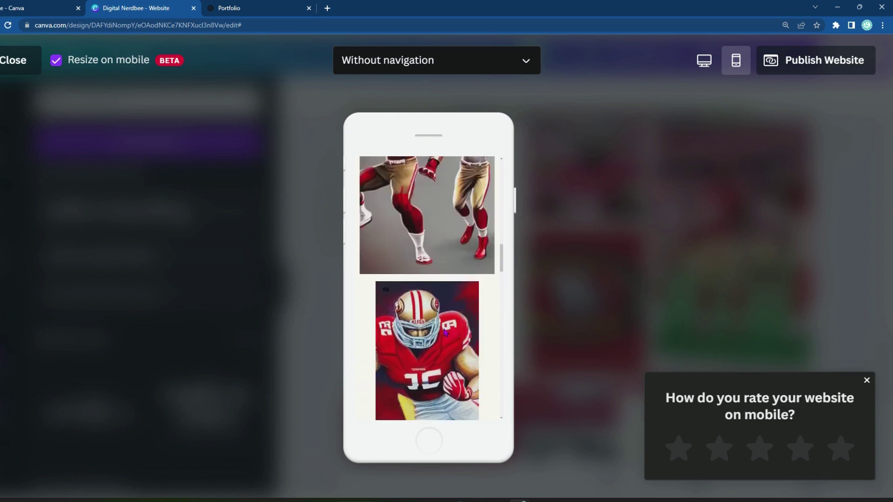
scroll(438, 325, up, 10)
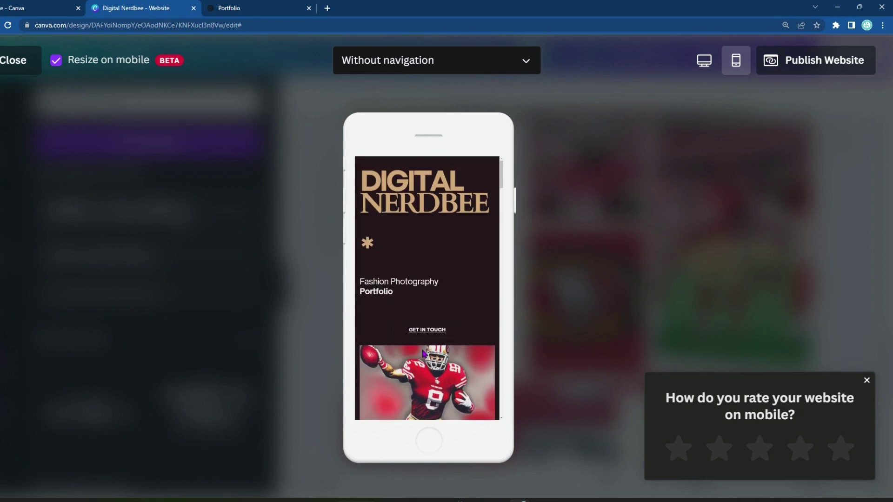
- Start publishing the website to the free Canva domain and open its URL ending for editing in the settings review
click(802, 70)
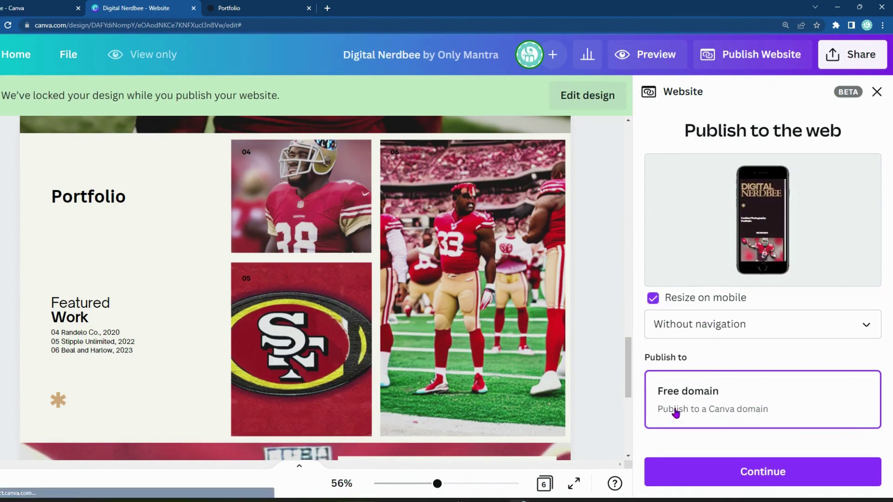
click(763, 476)
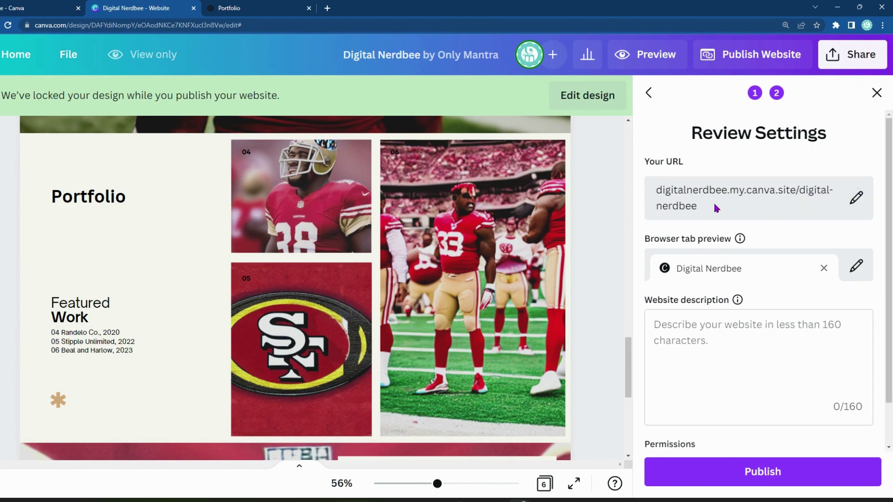
click(854, 199)
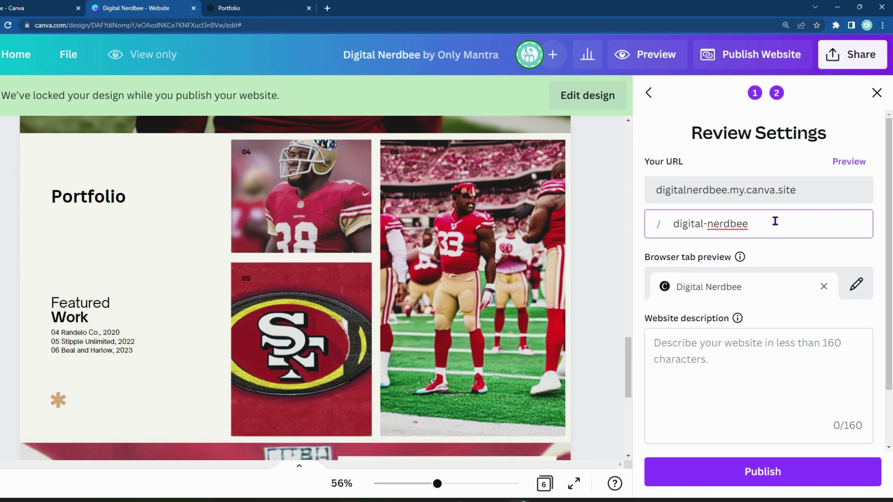
- Set the website's URL ending to sf49ers
drag(775, 222, 640, 224)
key(BackSpace)
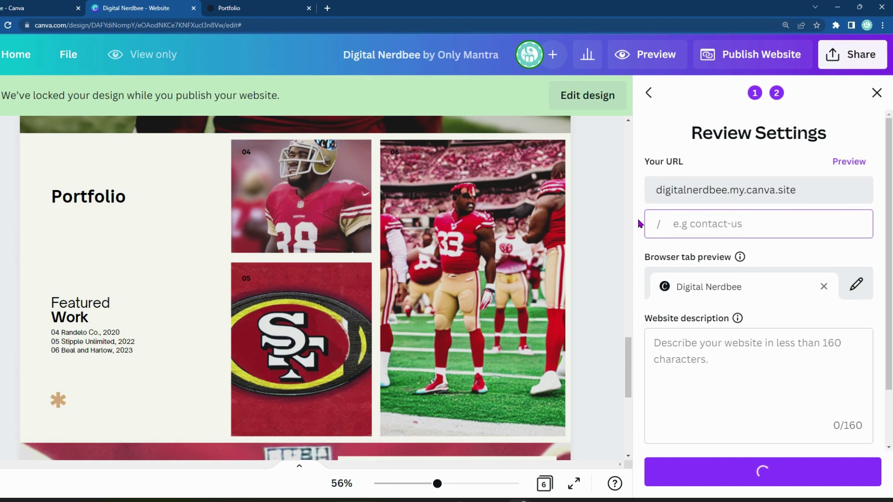
text(sf49ers)
click(622, 195)
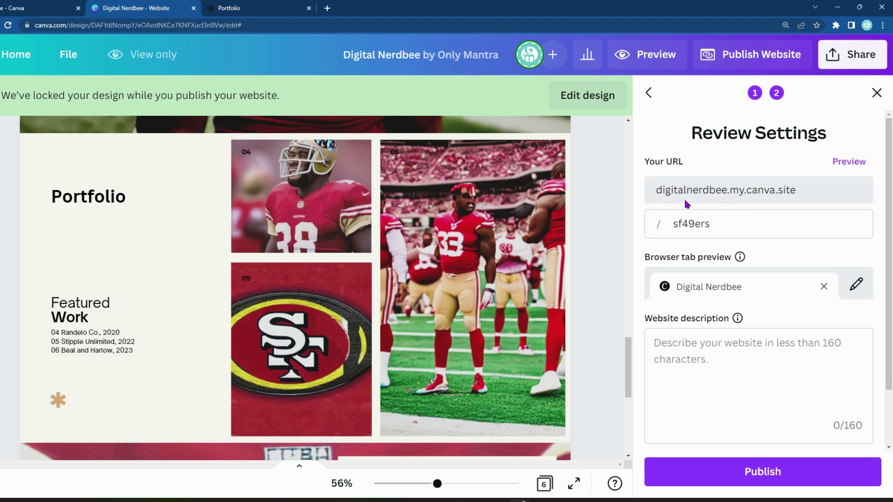
- Replace the website's URL ending with portfolio49ers
click(745, 223)
drag(747, 223, 654, 224)
click(748, 225)
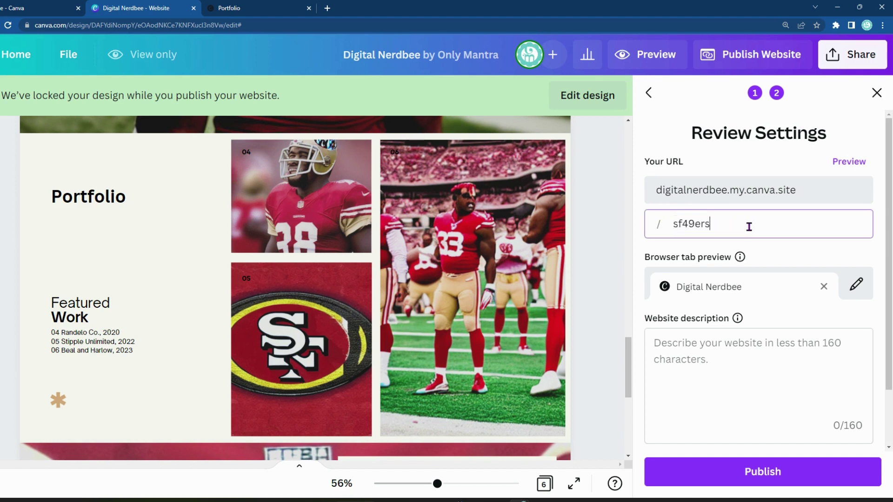
drag(747, 225, 653, 224)
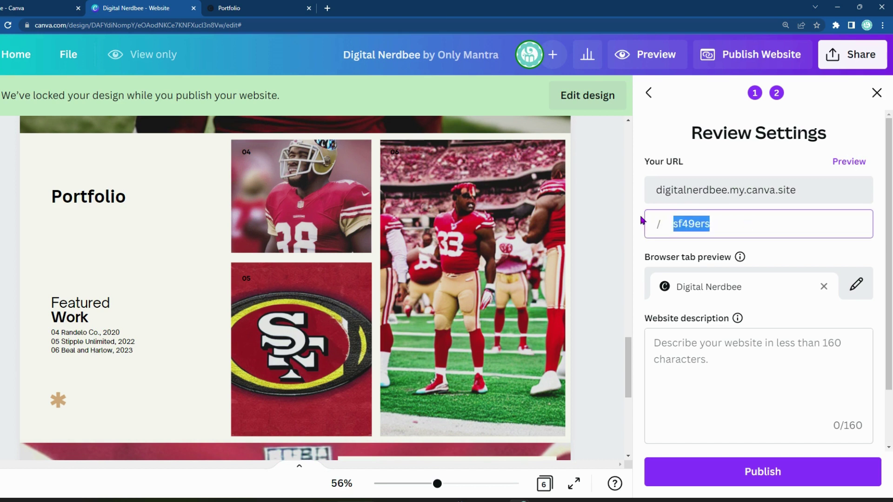
text(port)
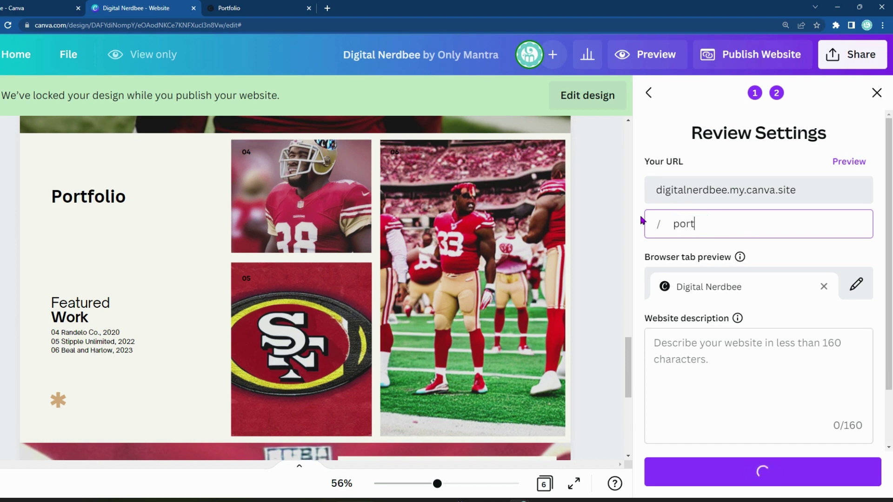
text(folio49ers)
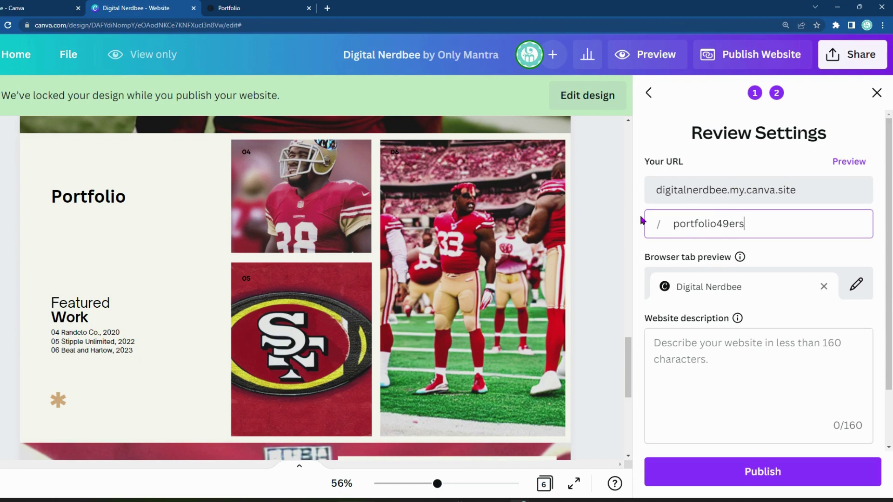
click(795, 245)
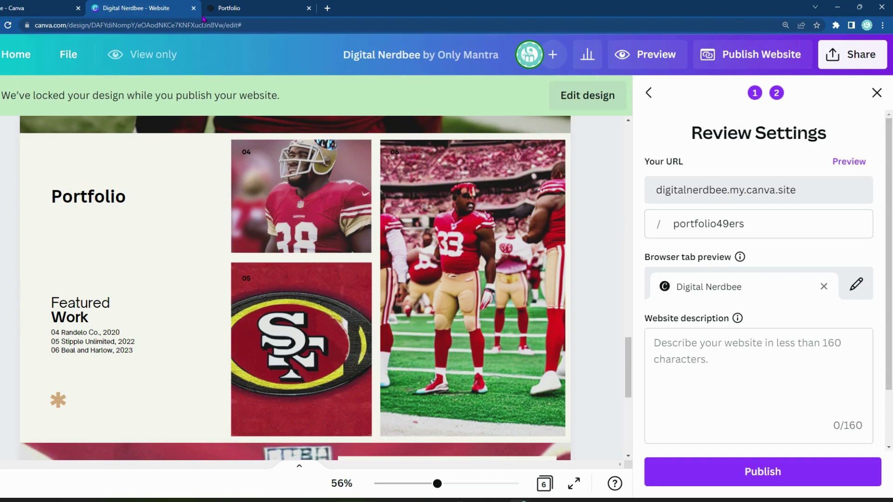
- Extend the browser tab title to read Digital Nerdbee SF Niners Portfolio
click(855, 285)
drag(791, 285, 689, 279)
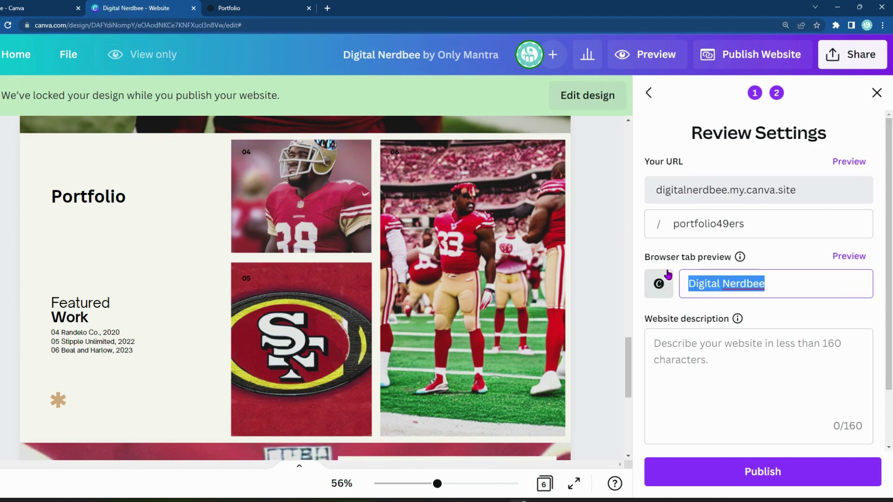
click(788, 285)
text(SF)
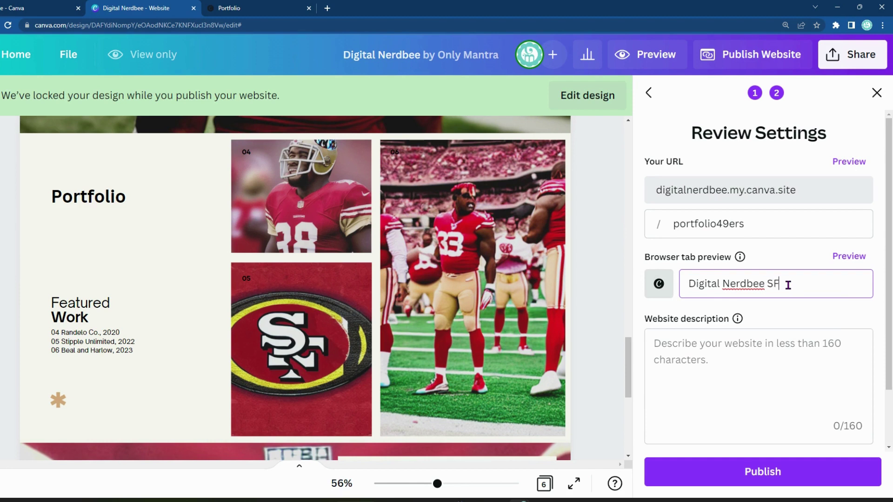
text( Niners )
text(Portoflio)
key(BackSpace)
key(BackSpace)
key(BackSpace)
text(folio)
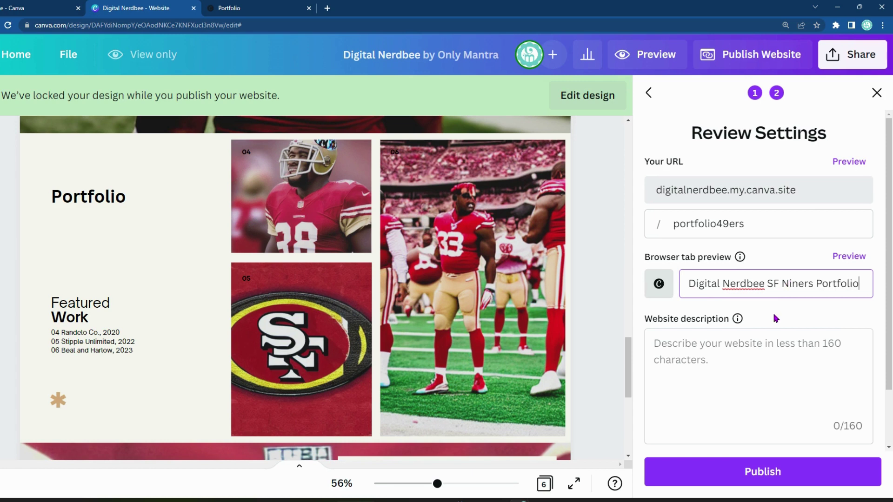
- Enter the website description "This is a portfolio of ai generated art for sf 49ers." and correct the spelling of portfolio
click(738, 341)
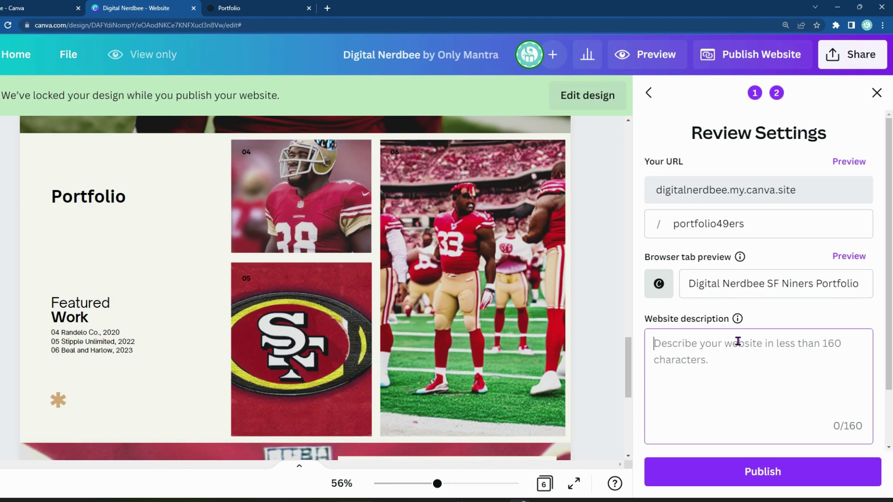
text(This is a porf)
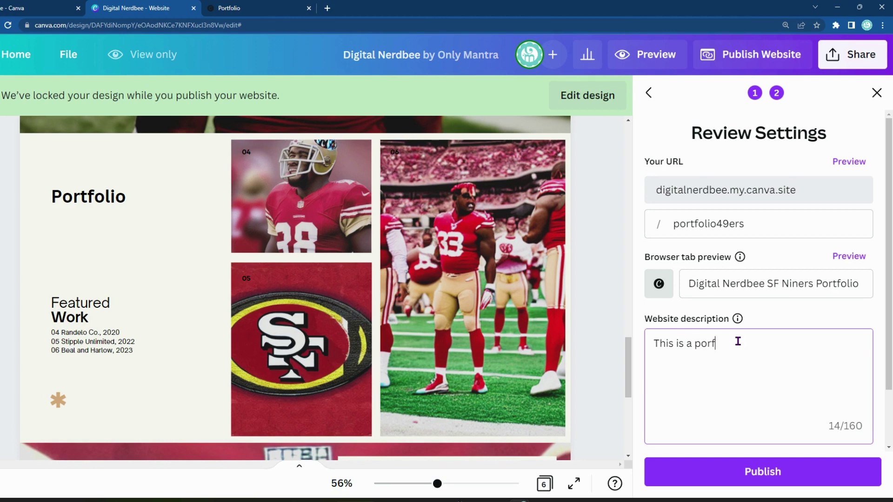
text(o)
text(lio of ai agen)
key(BackSpace)
key(BackSpace)
key(BackSpace)
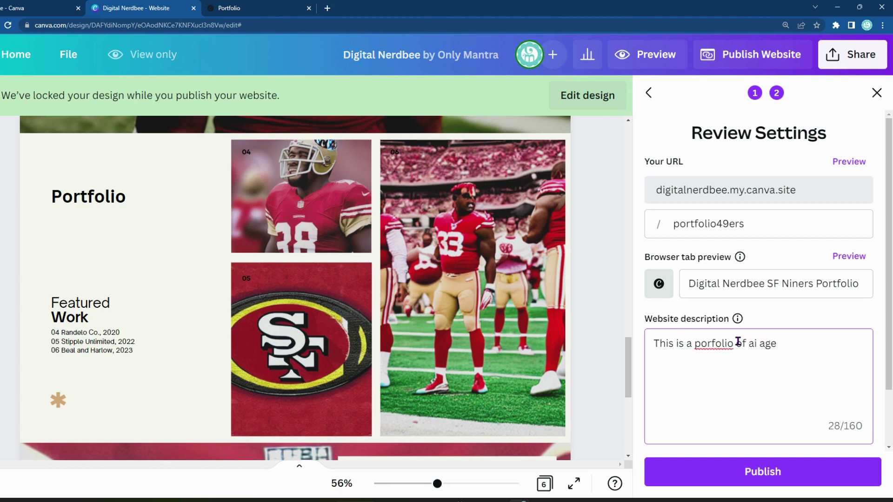
key(BackSpace)
text(generated art for sf 4)
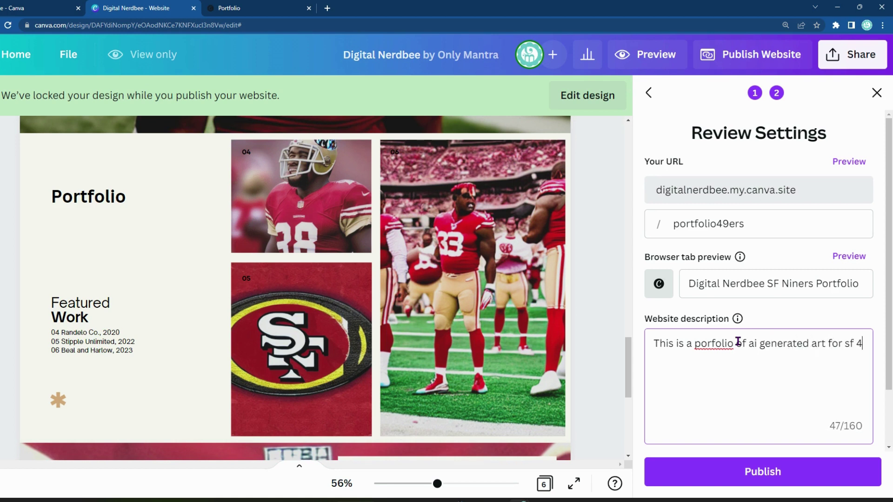
text(9ers.)
right_click(730, 343)
click(748, 238)
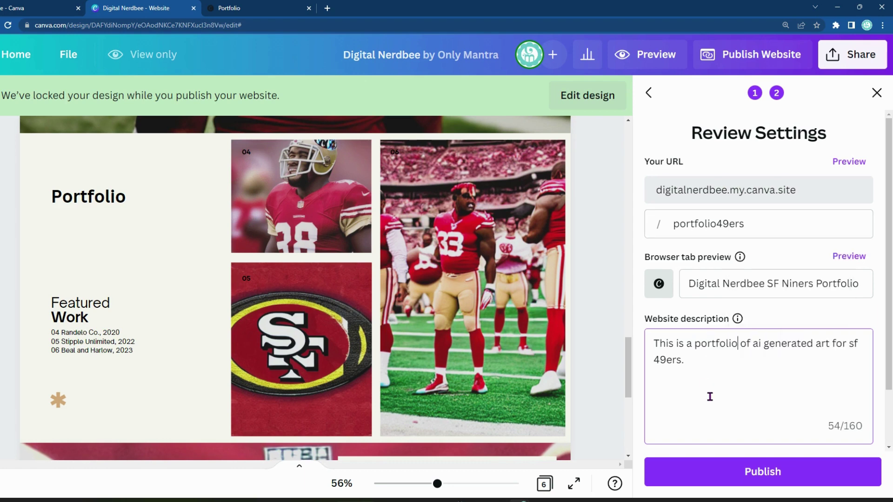
- Publish the website, check its live address and open the published site
click(755, 482)
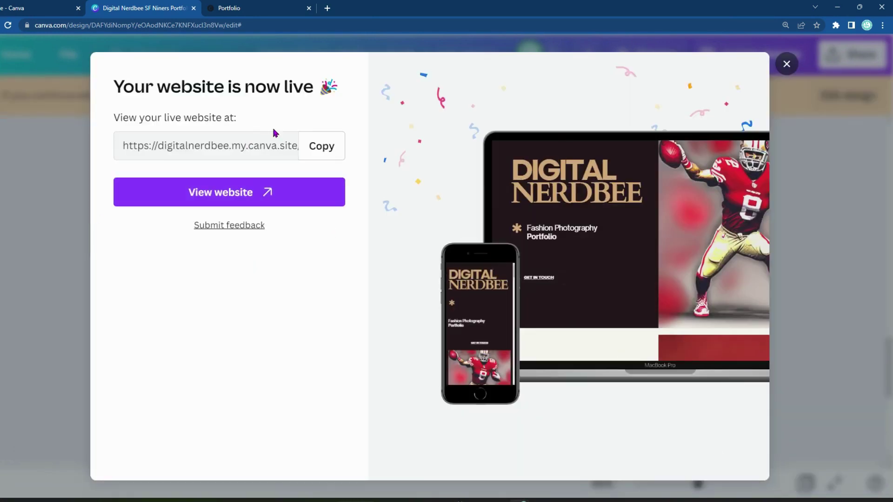
click(264, 149)
click(237, 145)
drag(156, 144, 361, 145)
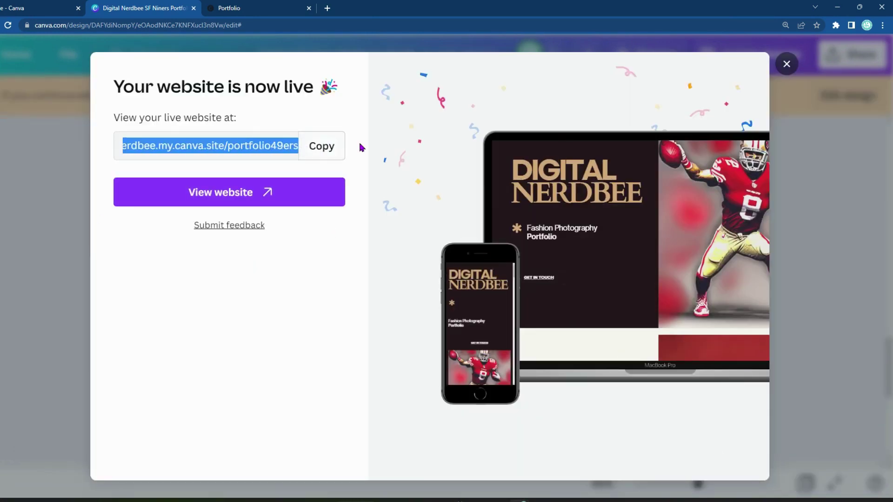
click(221, 149)
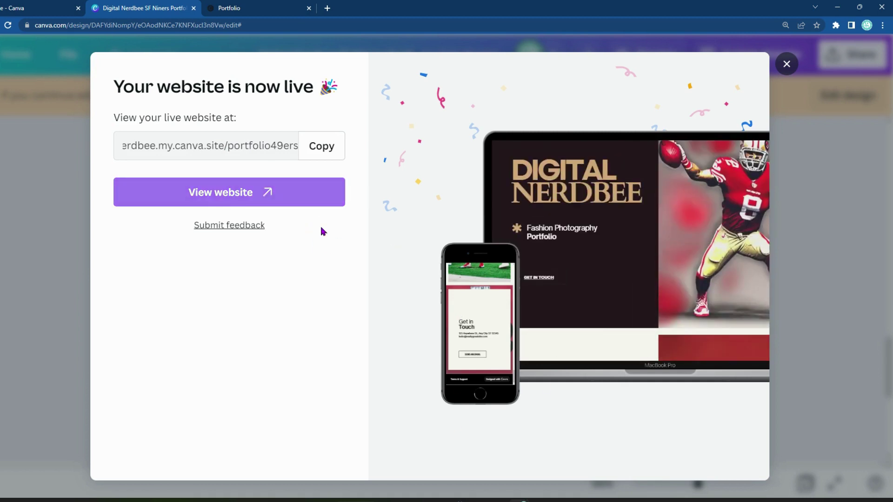
click(229, 204)
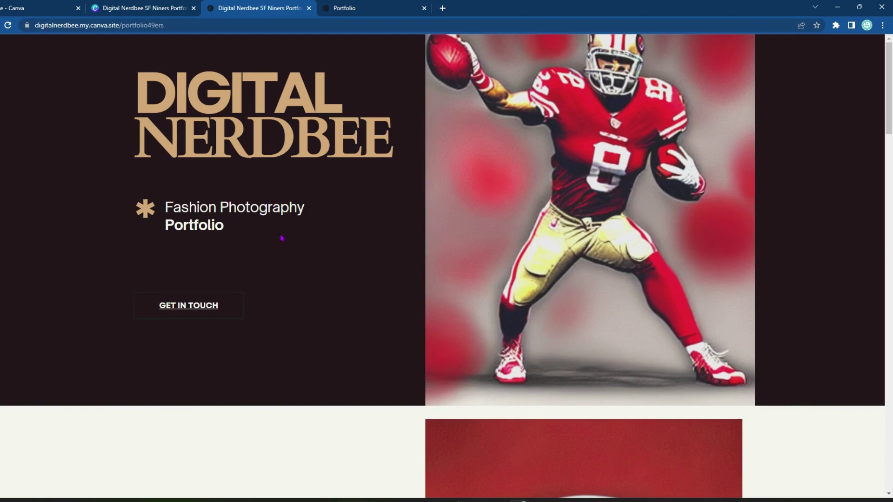
- Look through the live website from the cover past the client quote and Portfolio heading to the Get in Touch section
scroll(332, 295, down, 15)
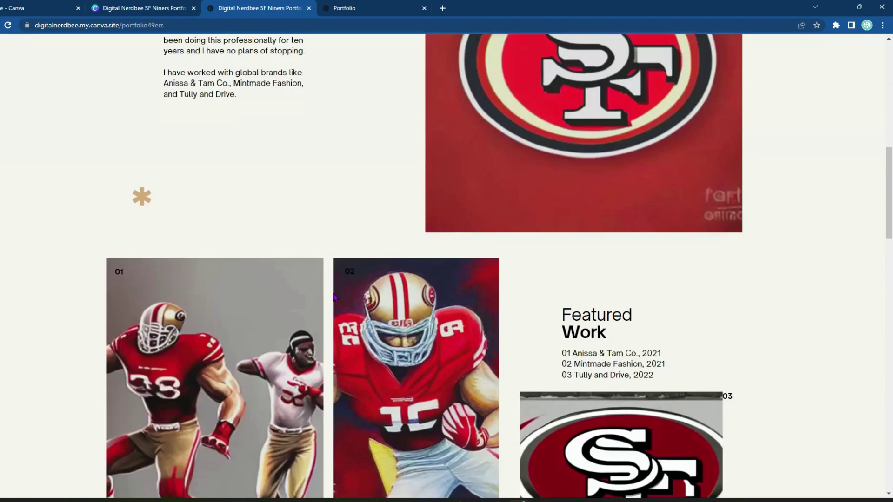
scroll(333, 298, down, 4)
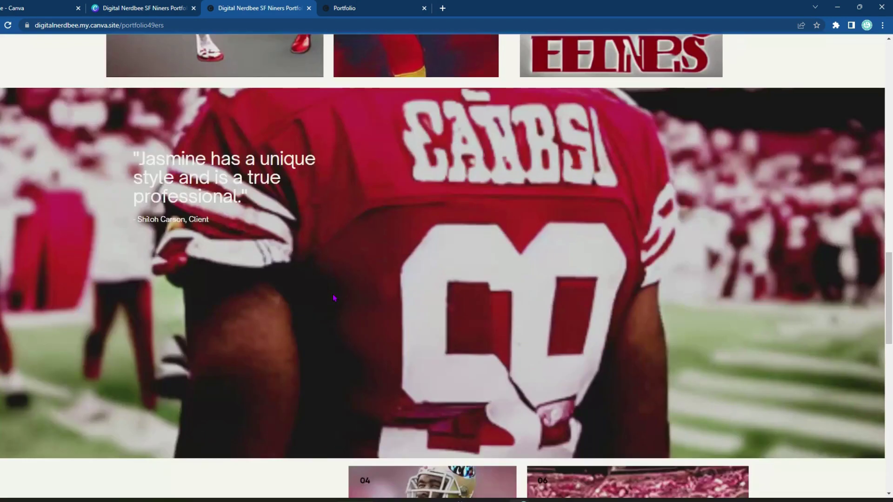
drag(208, 219, 754, 265)
click(324, 273)
scroll(324, 273, down, 1)
scroll(324, 273, down, 7)
click(770, 268)
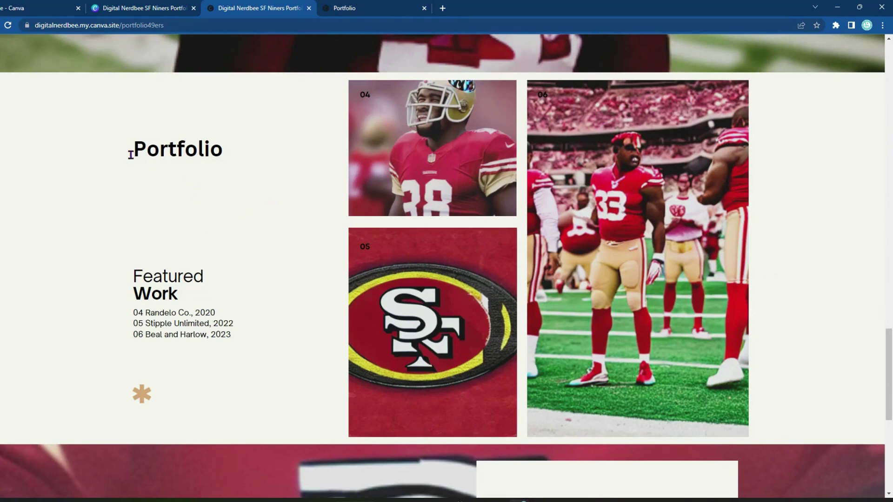
drag(131, 155, 225, 162)
click(231, 163)
scroll(226, 186, down, 7)
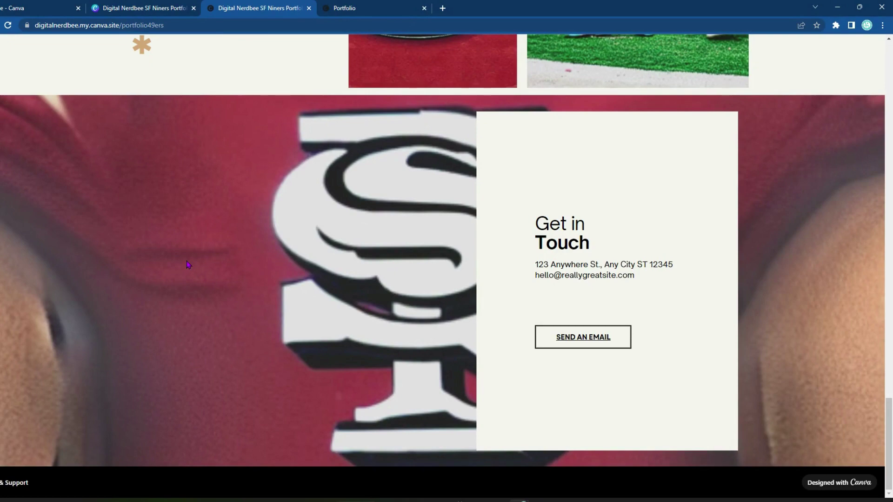
- Test the Get in Touch link on the live site's cover and return to the portfolio page
scroll(279, 306, up, 15)
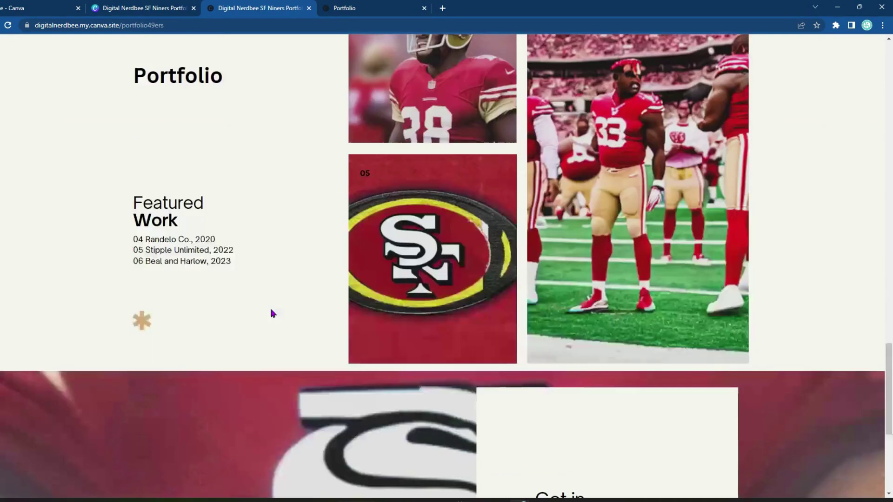
scroll(255, 312, up, 1)
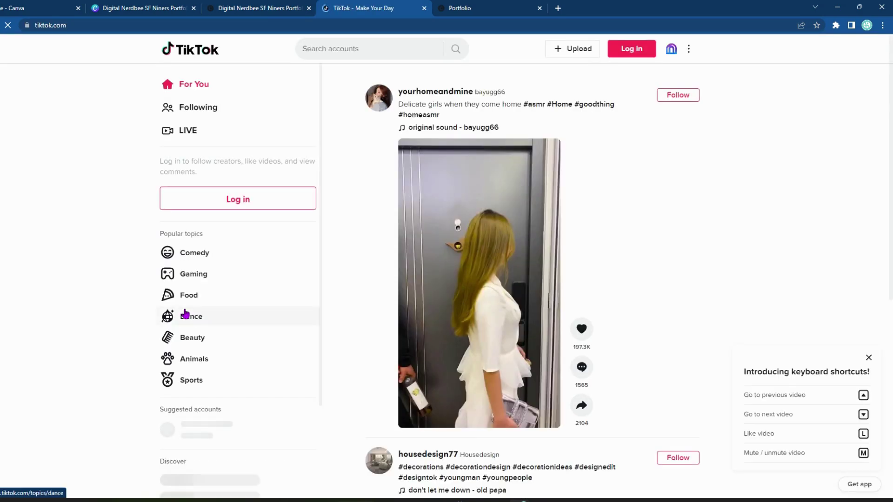
click(261, 8)
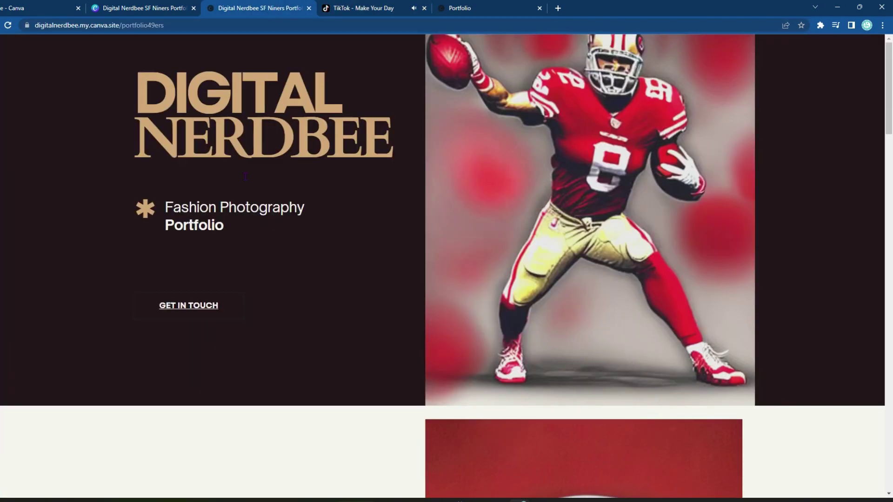
- Test the Send an Email link in the live site's Get in Touch section and close the page it opens
scroll(268, 354, down, 8)
scroll(268, 351, down, 20)
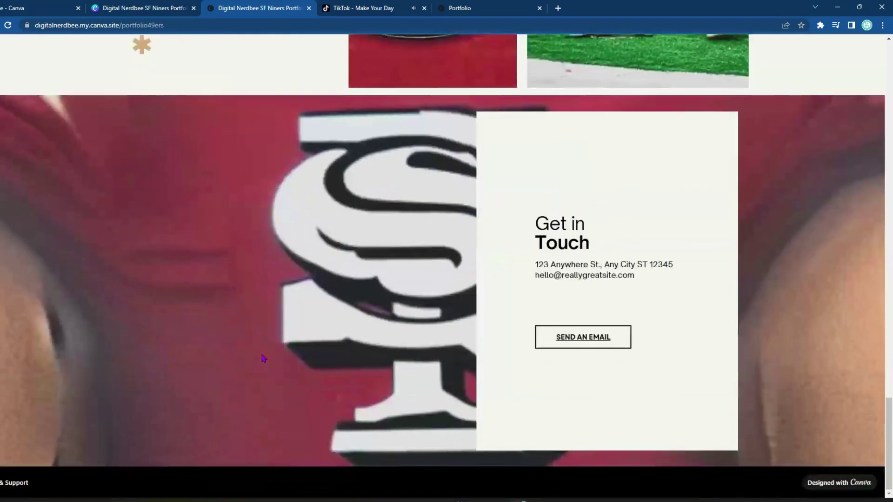
click(585, 340)
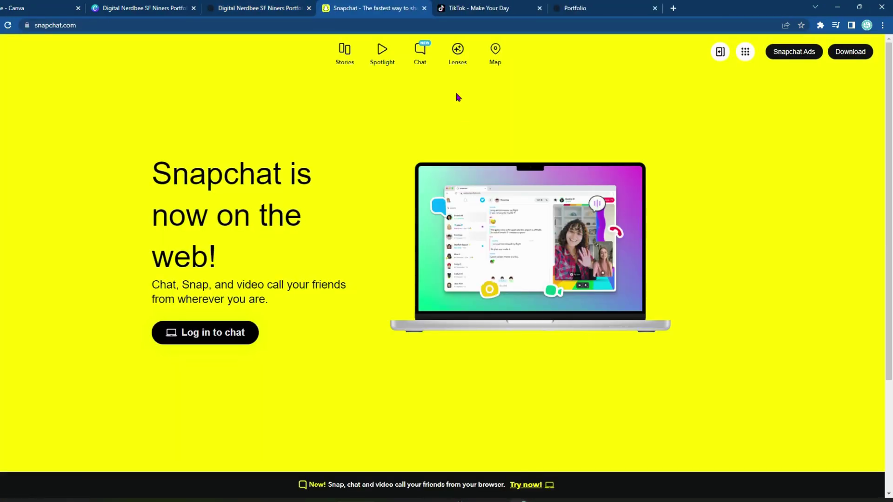
click(425, 8)
- Review the live page's Featured Work sections, client quote and Get in Touch section again
scroll(431, 363, up, 10)
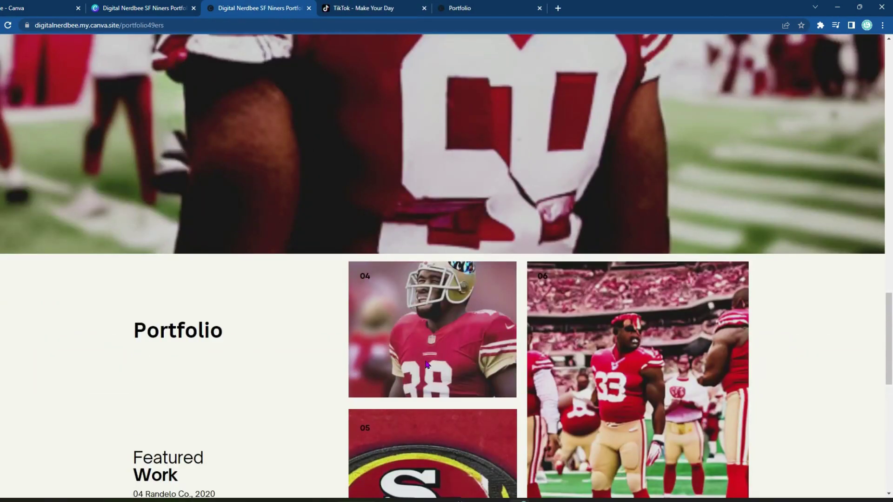
scroll(214, 378, down, 10)
scroll(224, 331, down, 3)
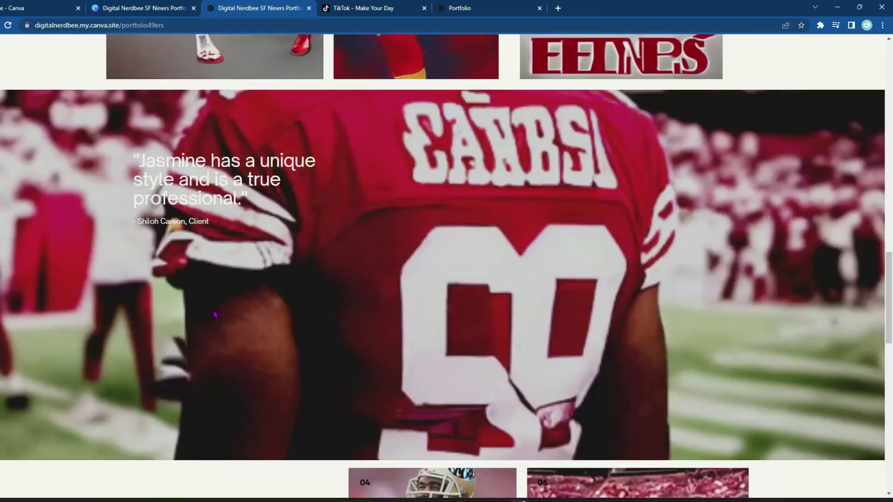
scroll(587, 392, up, 7)
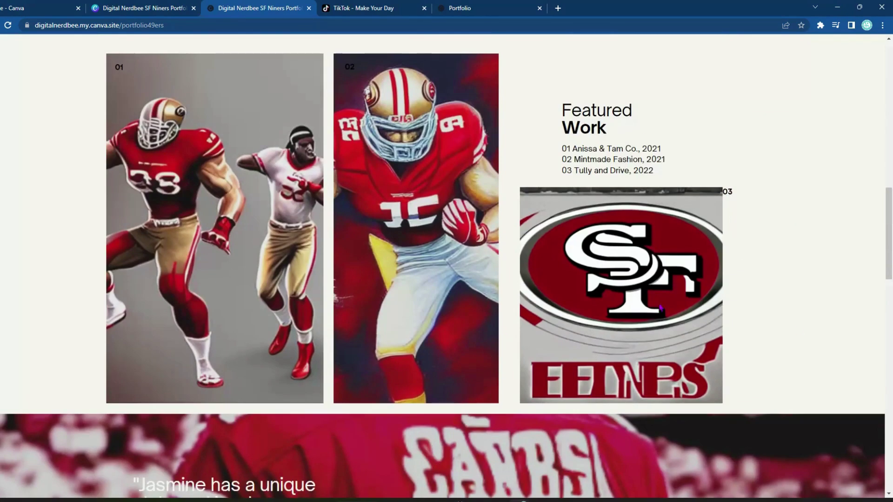
scroll(728, 217, down, 15)
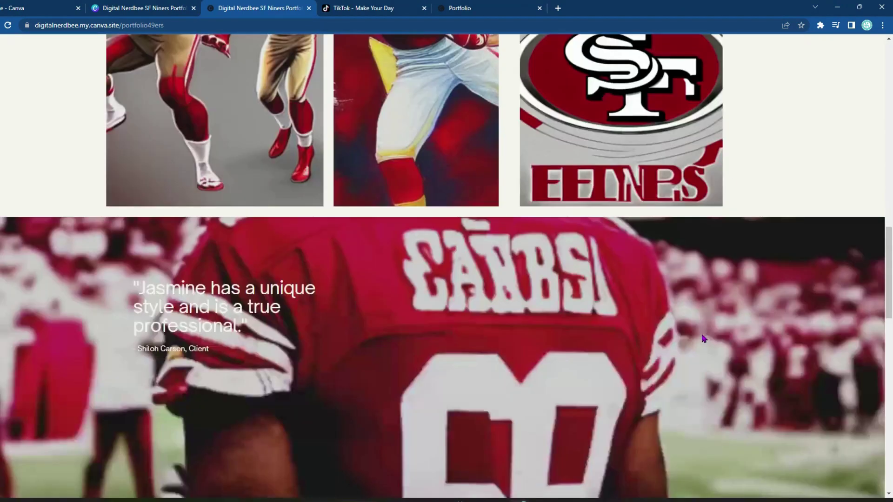
scroll(587, 303, down, 5)
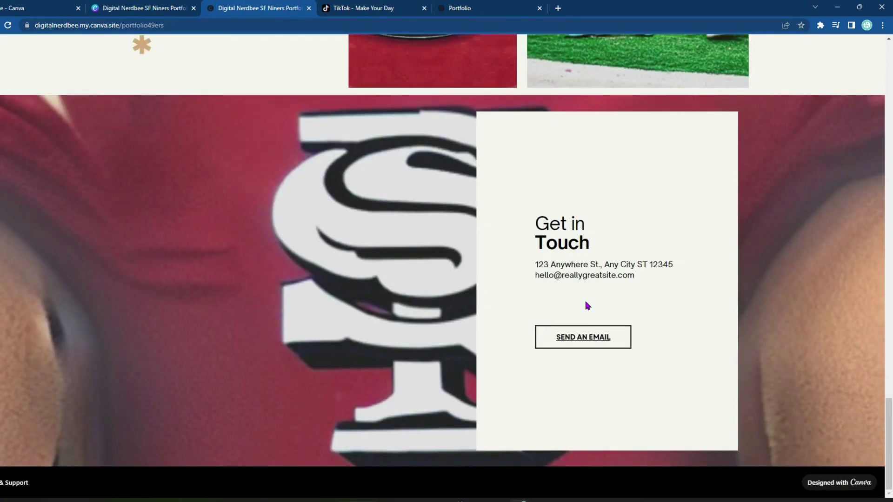
- Go back to the live site's cover and highlight the full published web address
scroll(200, 122, up, 5)
drag(173, 25, 29, 30)
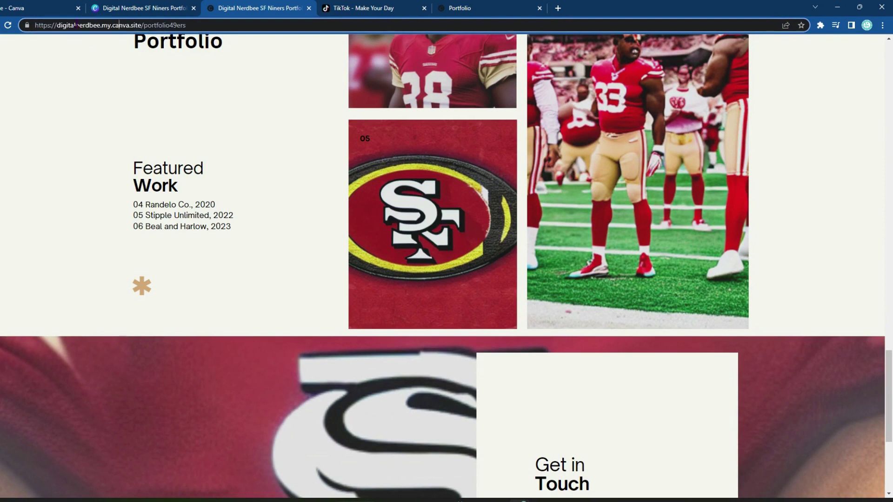
click(207, 24)
scroll(398, 274, up, 20)
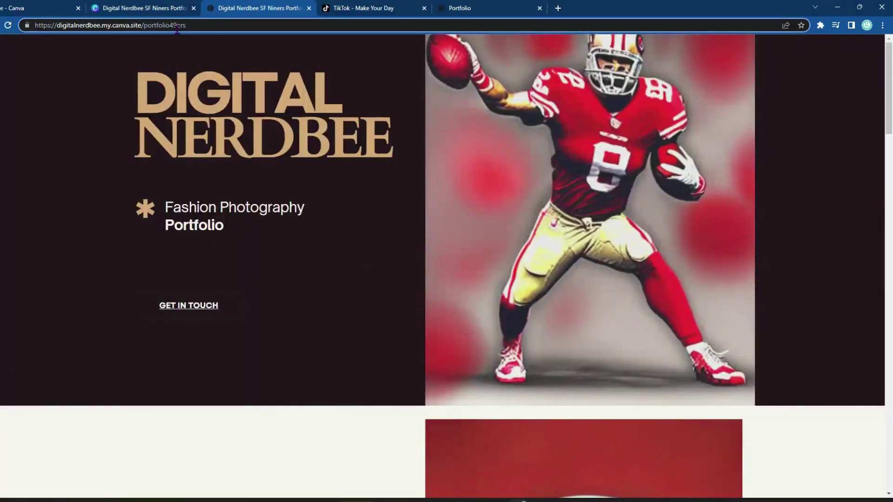
drag(203, 28, 19, 31)
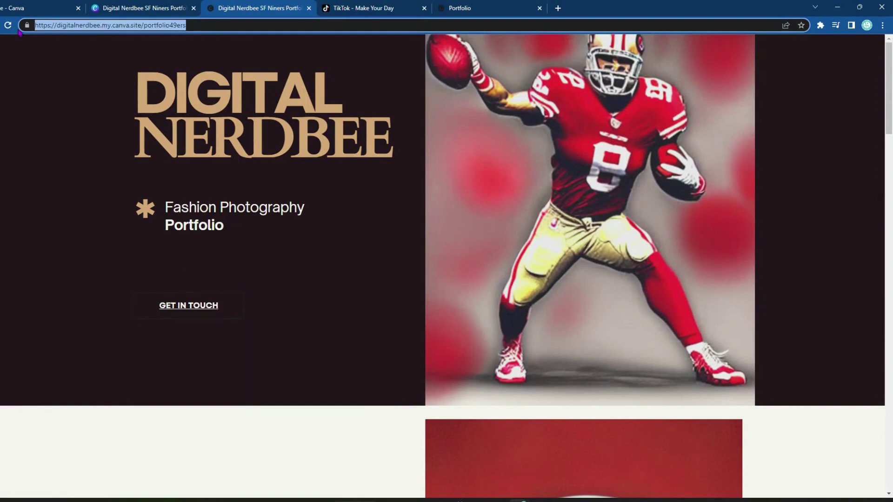